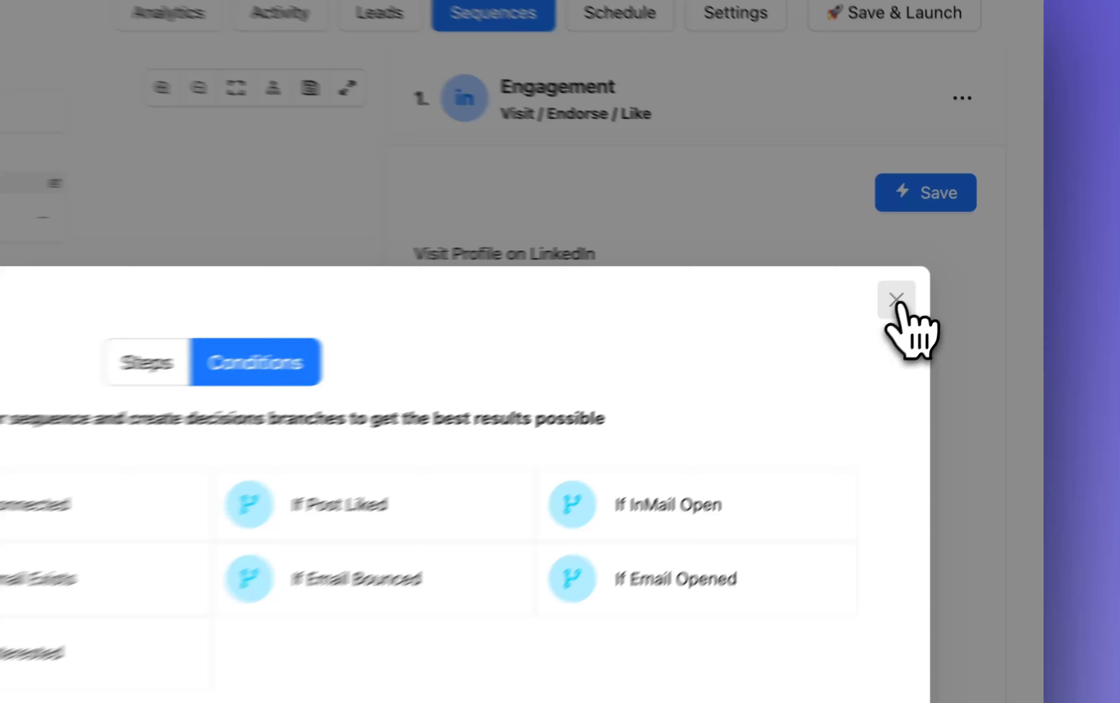
Fill the first InMail on the InMail Open Yes branch with the "Looking for new opportunities" message template.
{"action": "left_click", "coordinate": [896, 299]}
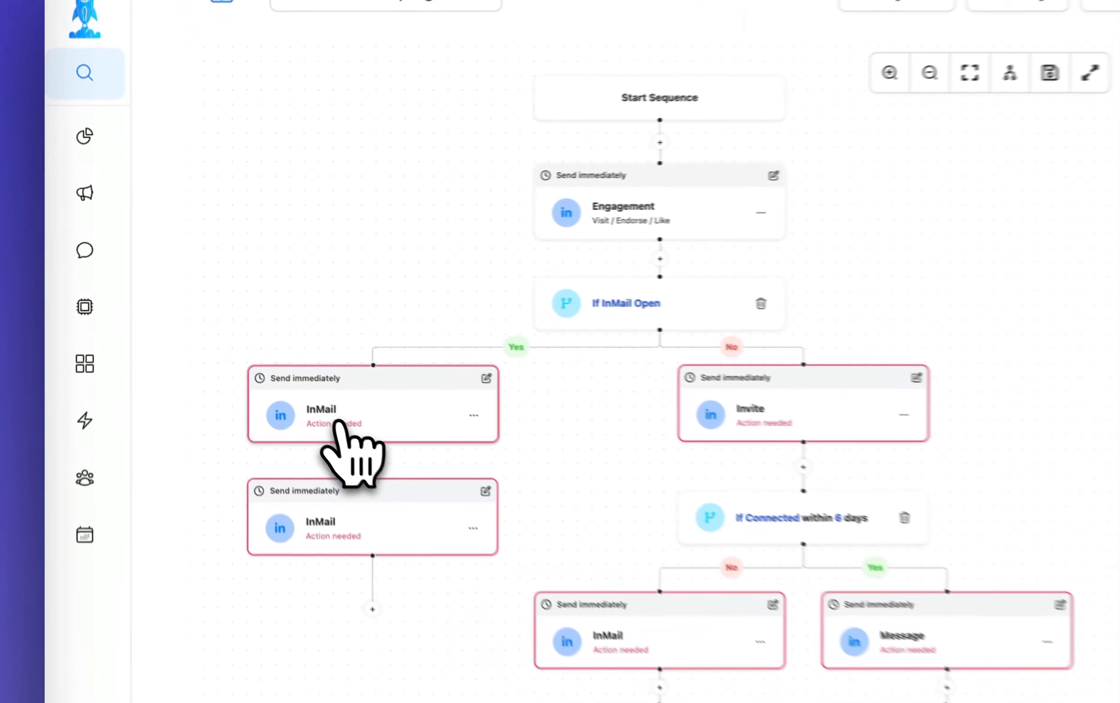
{"action": "left_click", "coordinate": [399, 430]}
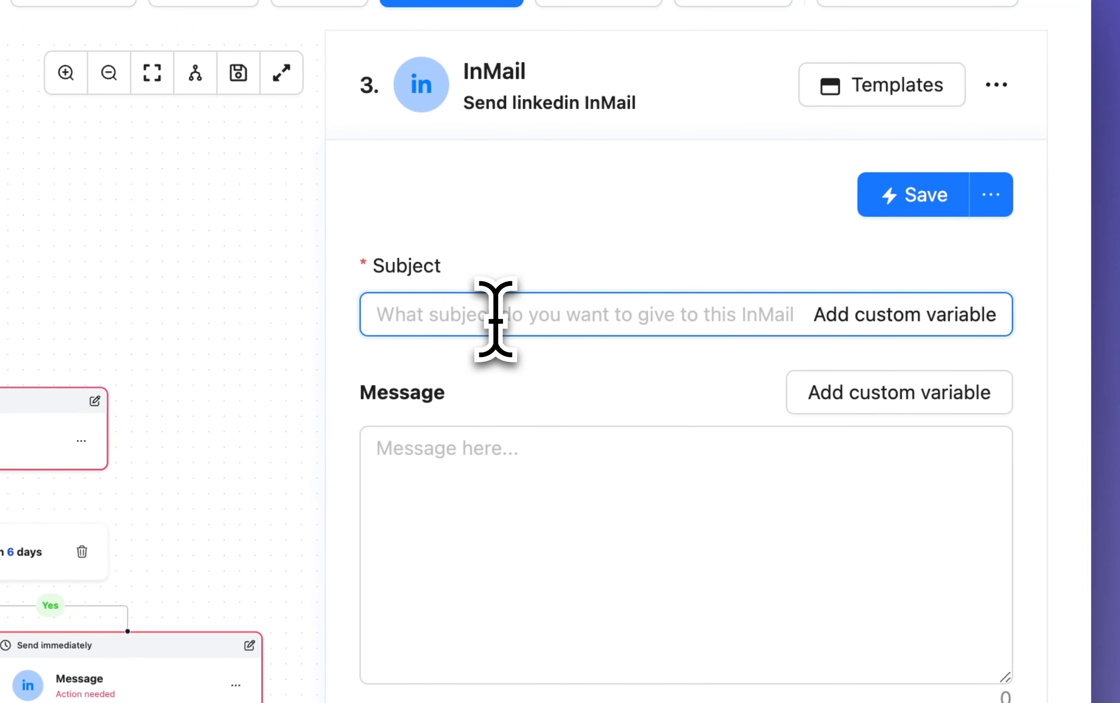
{"action": "left_click", "coordinate": [462, 513]}
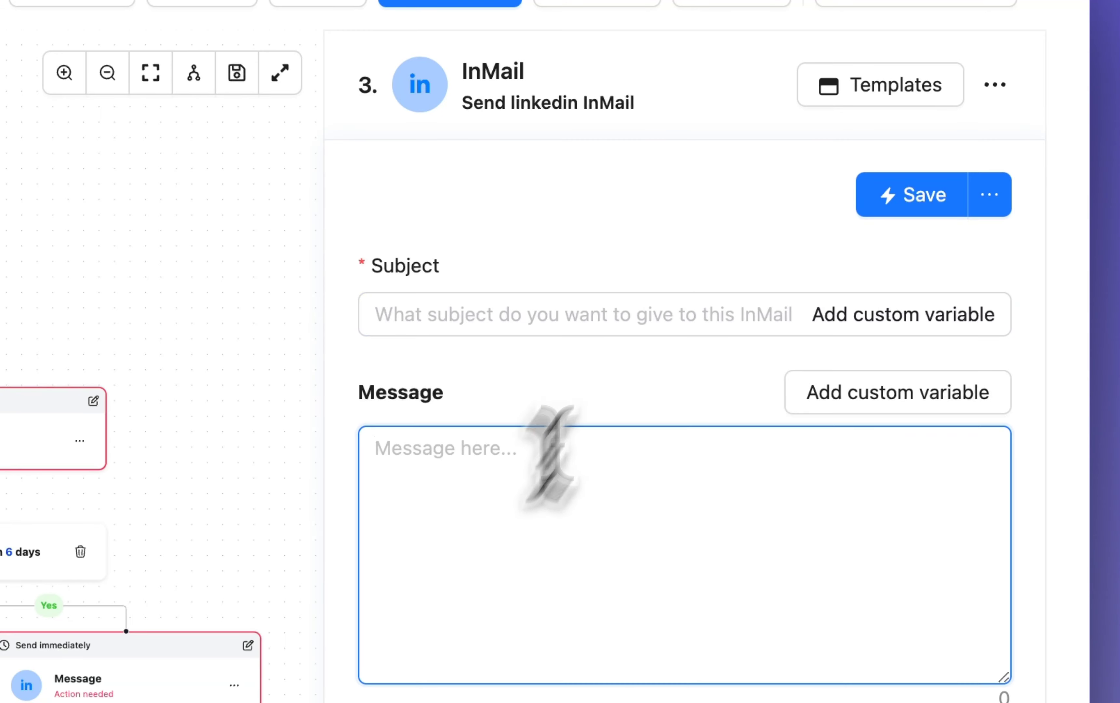
{"action": "left_click", "coordinate": [855, 207]}
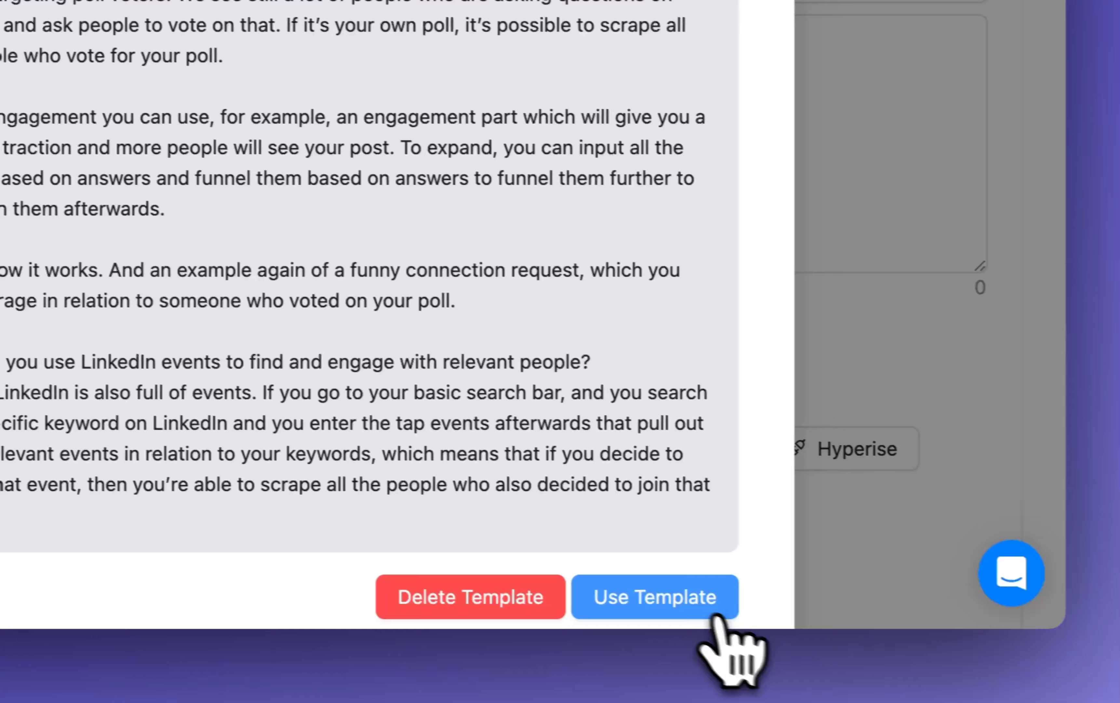
{"action": "left_click", "coordinate": [818, 627]}
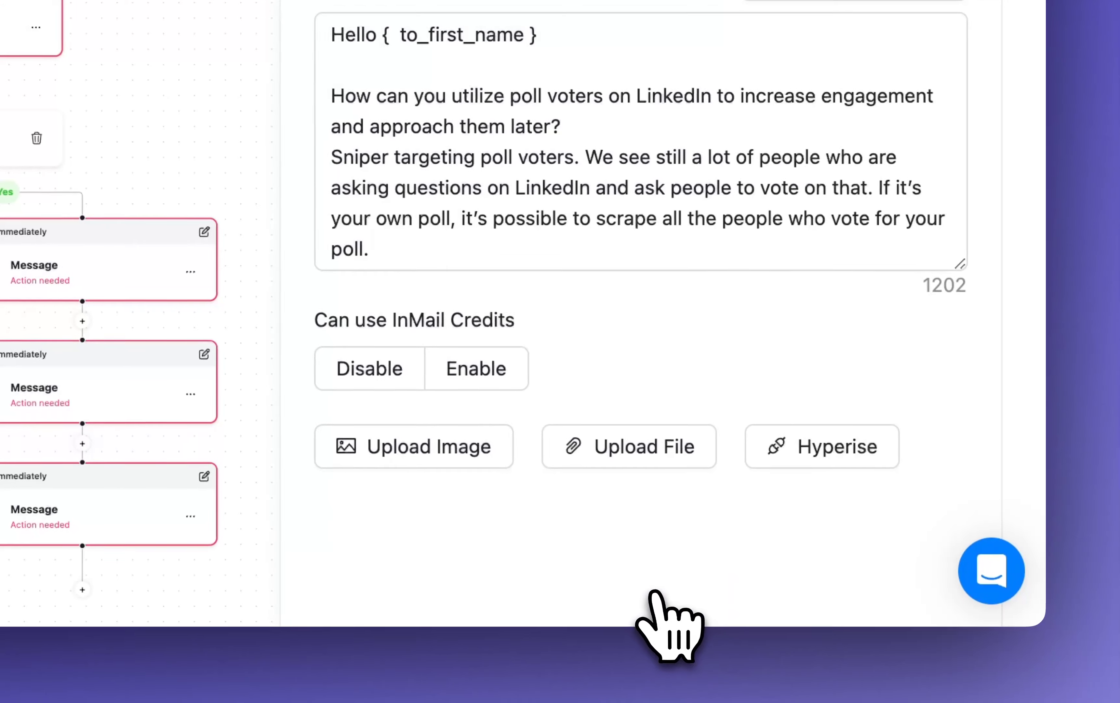
Insert the First Name custom variable on a new line after the paragraph ending "them afterwards." in the InMail message.
{"action": "scroll", "coordinate": [568, 340], "scroll_direction": "down", "scroll_amount": 5}
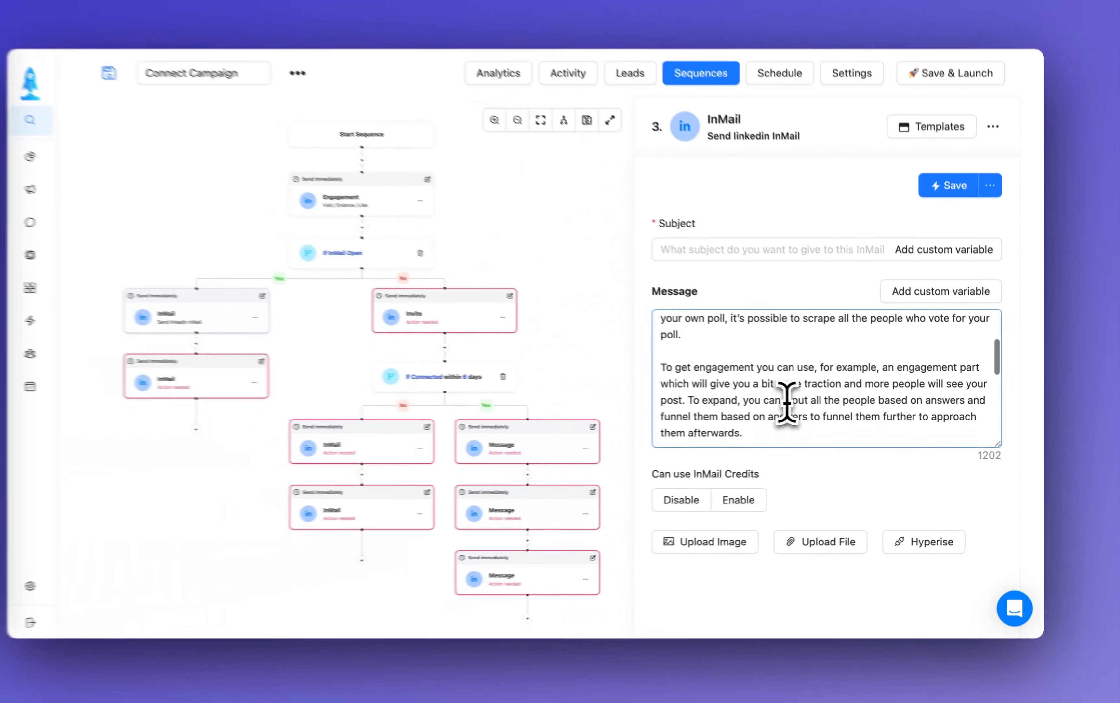
{"action": "scroll", "coordinate": [788, 402], "scroll_direction": "down", "scroll_amount": 5}
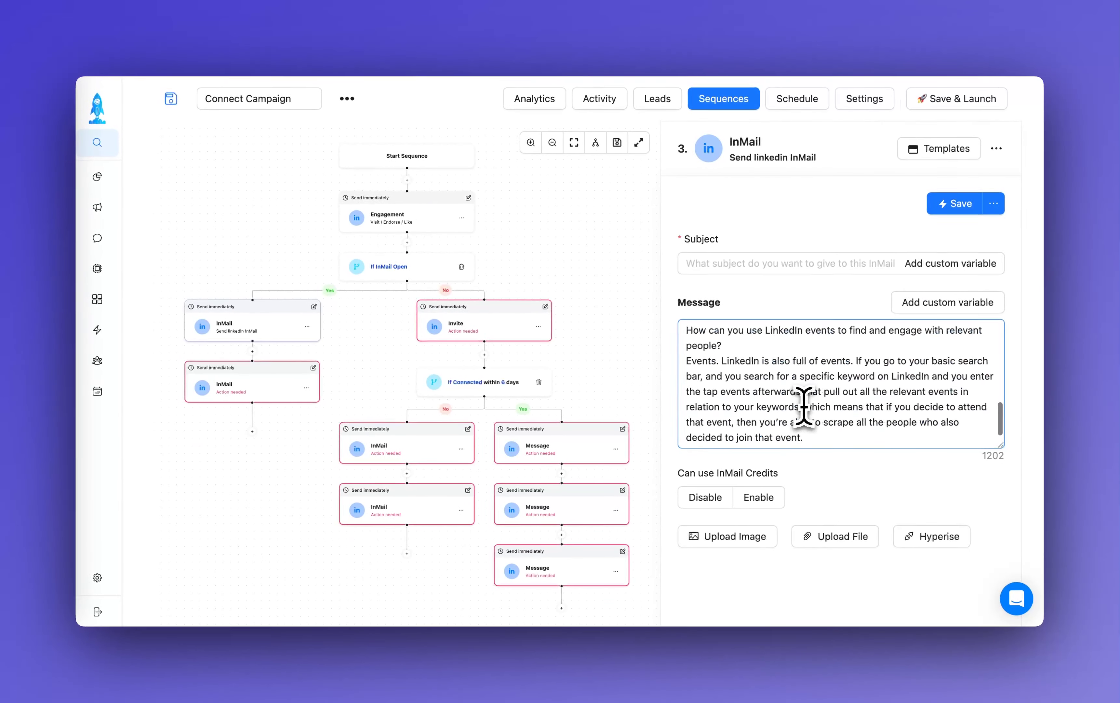
{"action": "scroll", "coordinate": [757, 390], "scroll_direction": "up", "scroll_amount": 4}
{"action": "scroll", "coordinate": [757, 390], "scroll_direction": "down", "scroll_amount": 3}
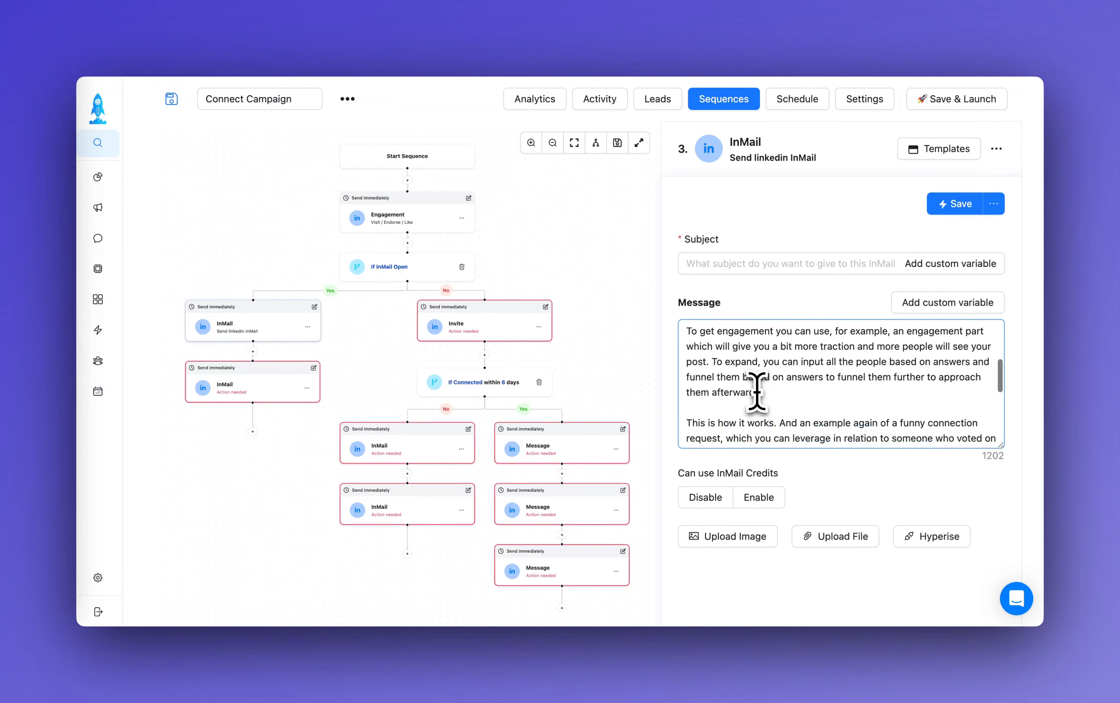
{"action": "left_click", "coordinate": [769, 360]}
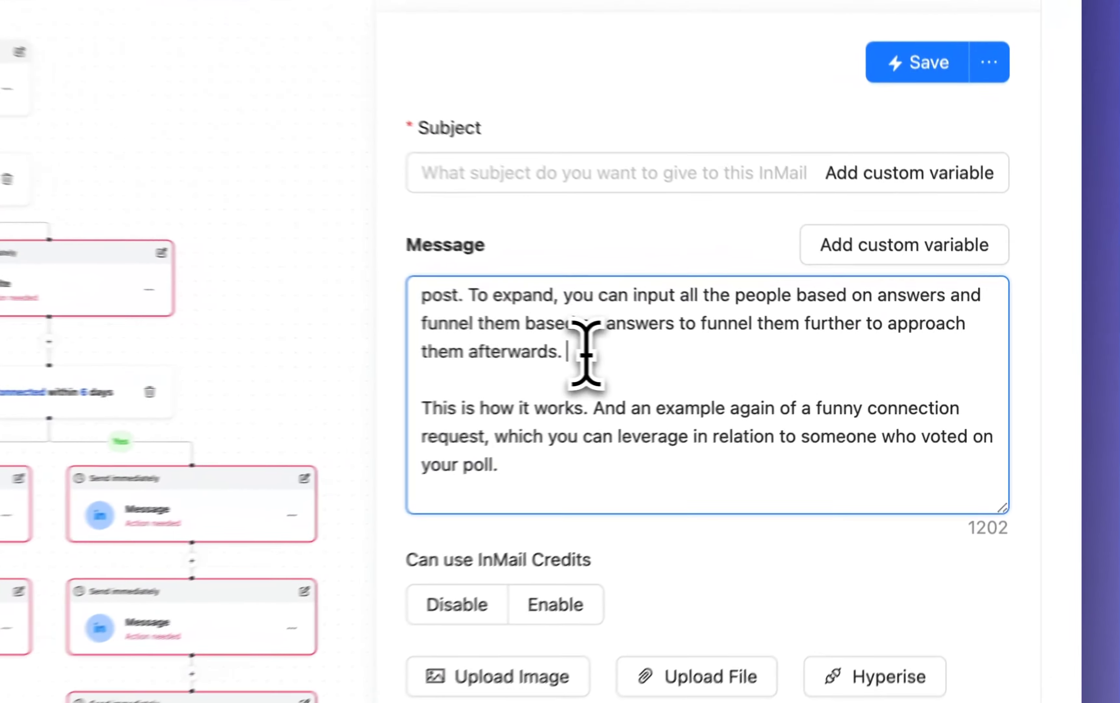
{"action": "key", "text": "Return"}
{"action": "key", "text": "Return"}
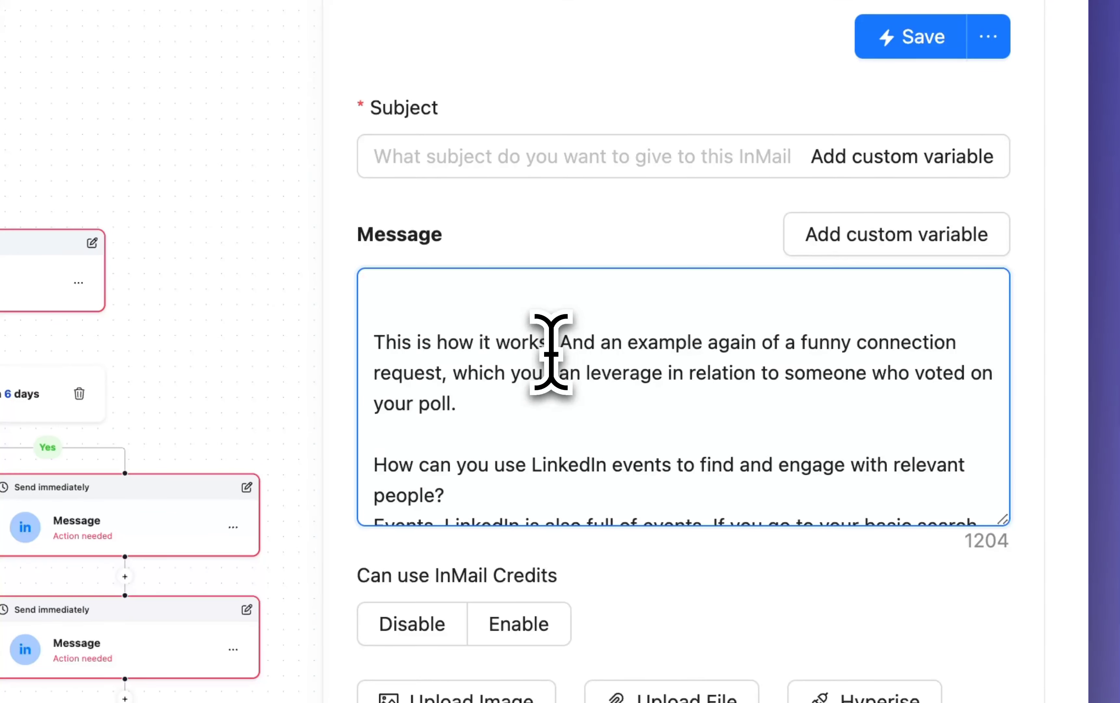
{"action": "type", "text": "{{"}
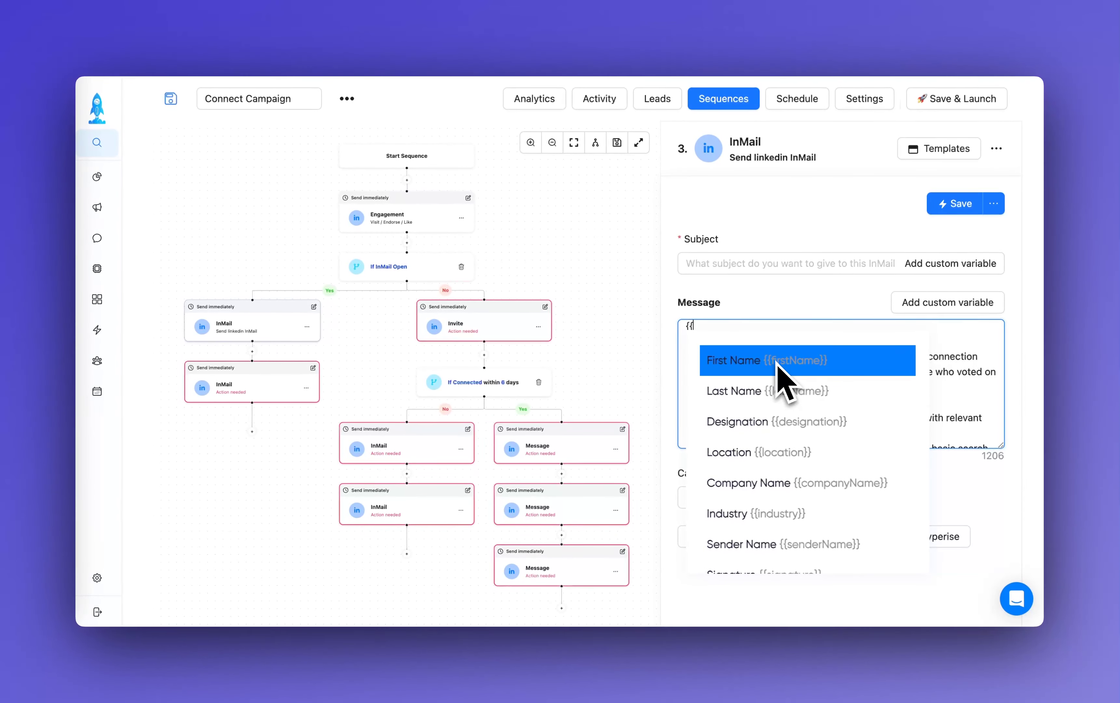
{"action": "left_click", "coordinate": [776, 364]}
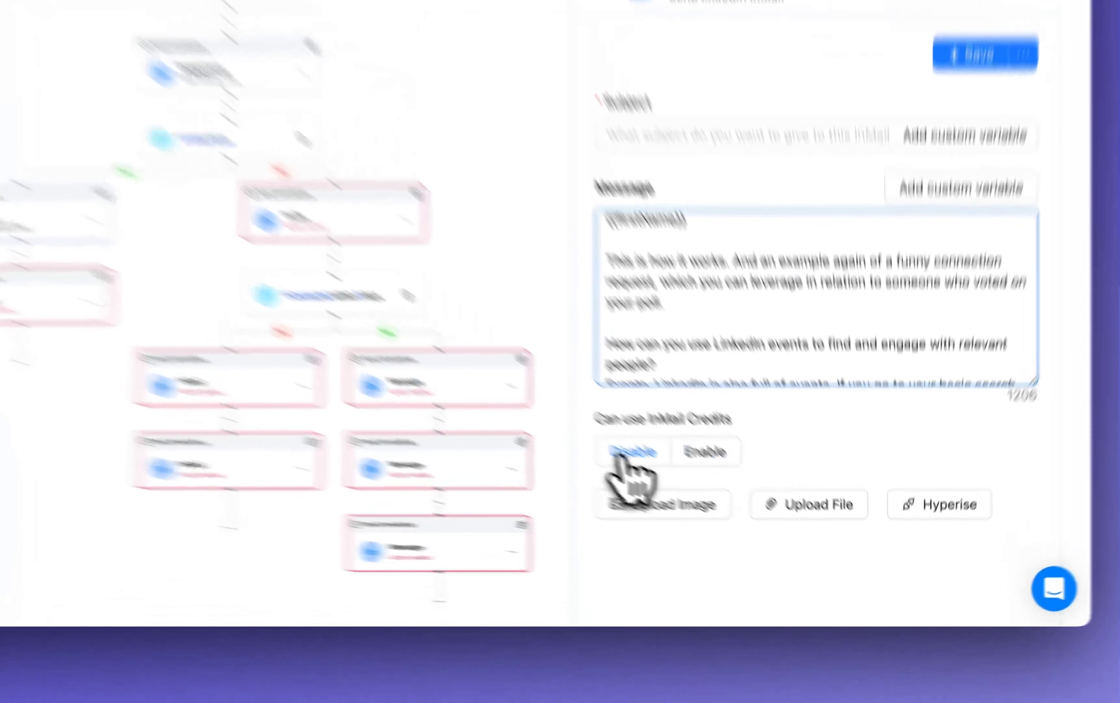
Set the InMail's option for using InMail credits to Enable.
{"action": "left_click", "coordinate": [699, 498]}
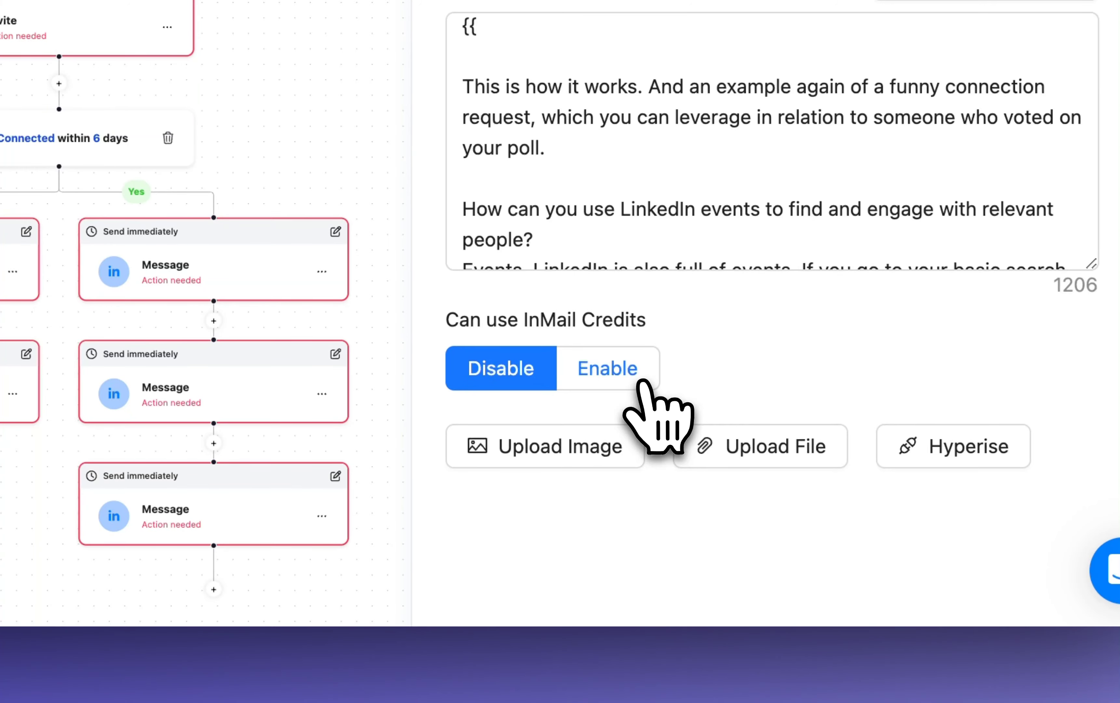
{"action": "left_click", "coordinate": [642, 383]}
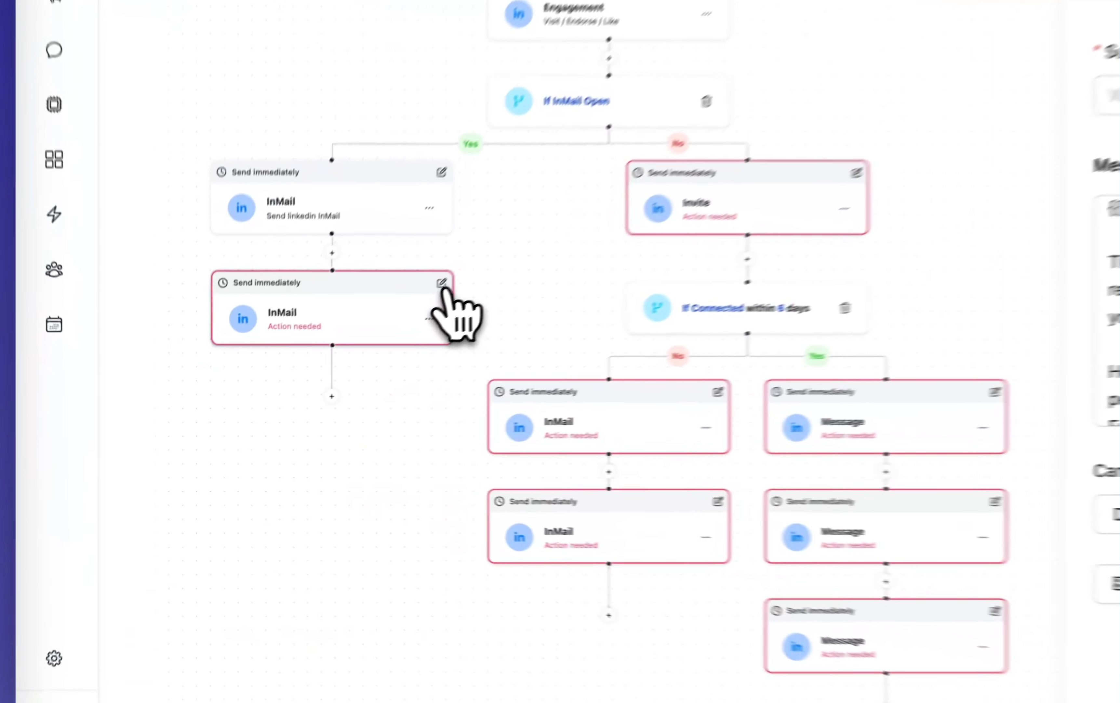
Set the waiting time of the second InMail on the InMail Open Yes branch to 2 days.
{"action": "left_click", "coordinate": [313, 368]}
{"action": "left_click", "coordinate": [494, 329]}
{"action": "left_click", "coordinate": [493, 329]}
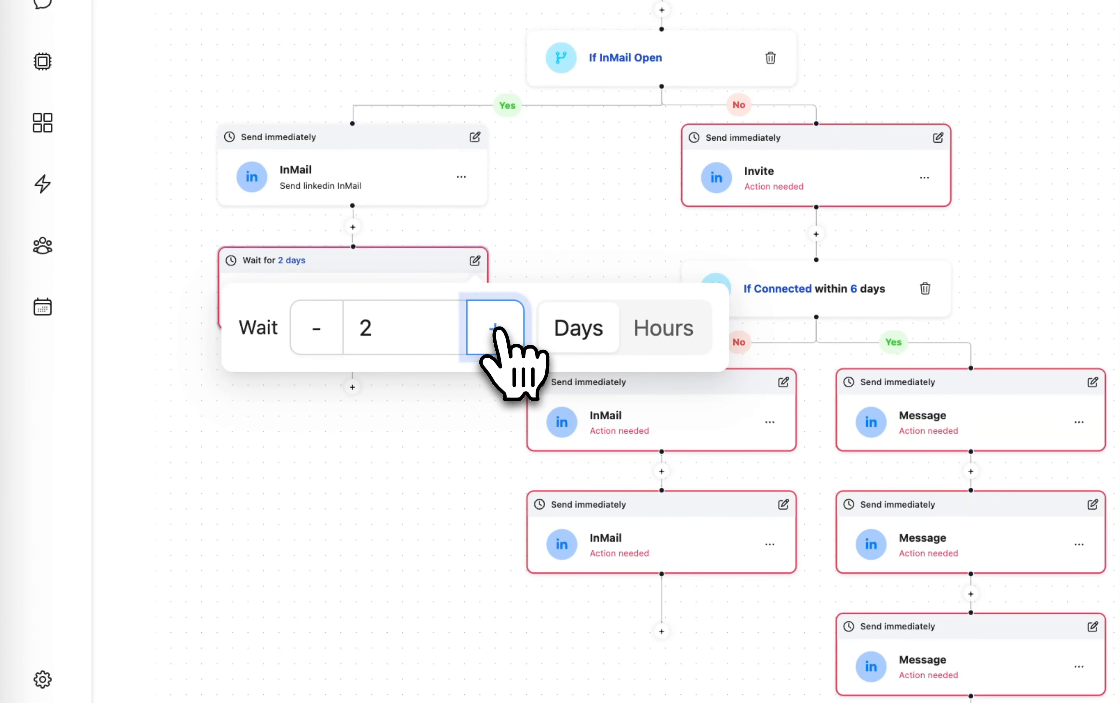
{"action": "left_click", "coordinate": [381, 451]}
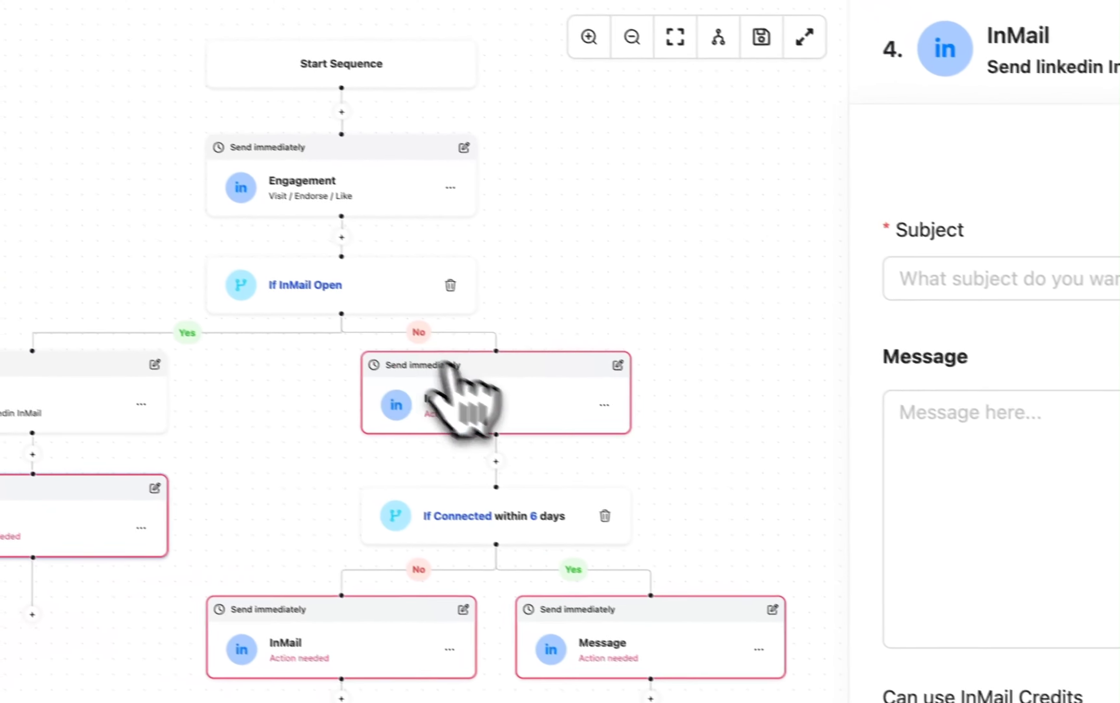
Fill the long note of the Invite step on the No branch with the "Invitation" template.
{"action": "left_click", "coordinate": [490, 420]}
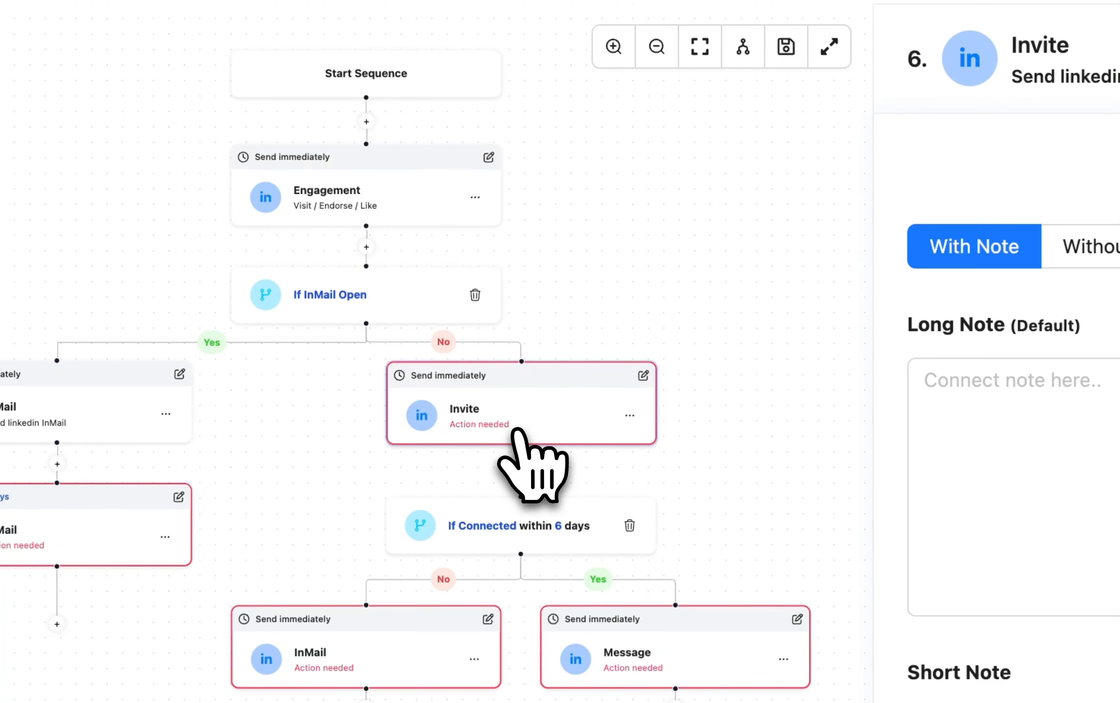
{"action": "left_click", "coordinate": [1106, 453]}
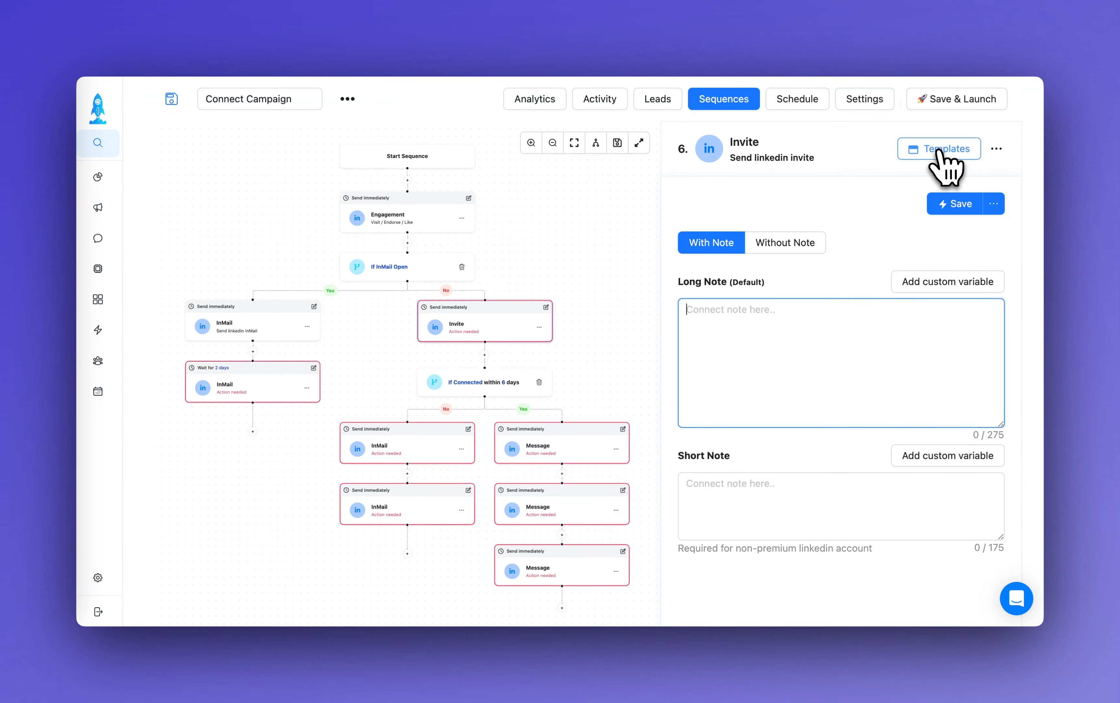
{"action": "left_click", "coordinate": [941, 153]}
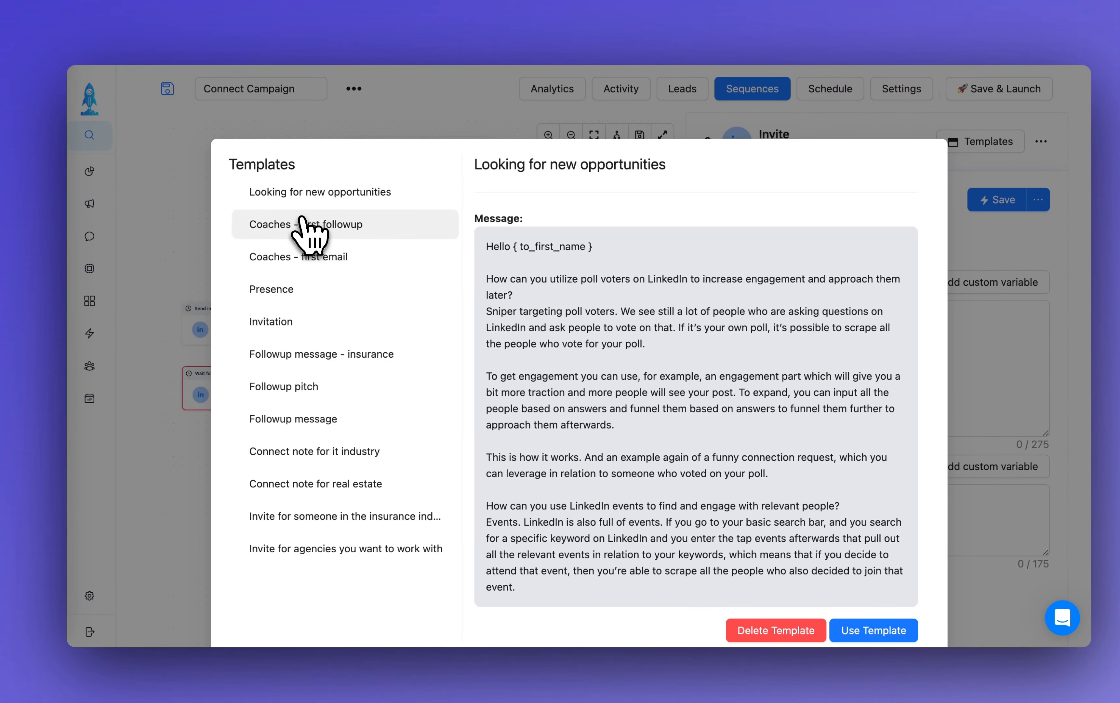
{"action": "left_click", "coordinate": [342, 260]}
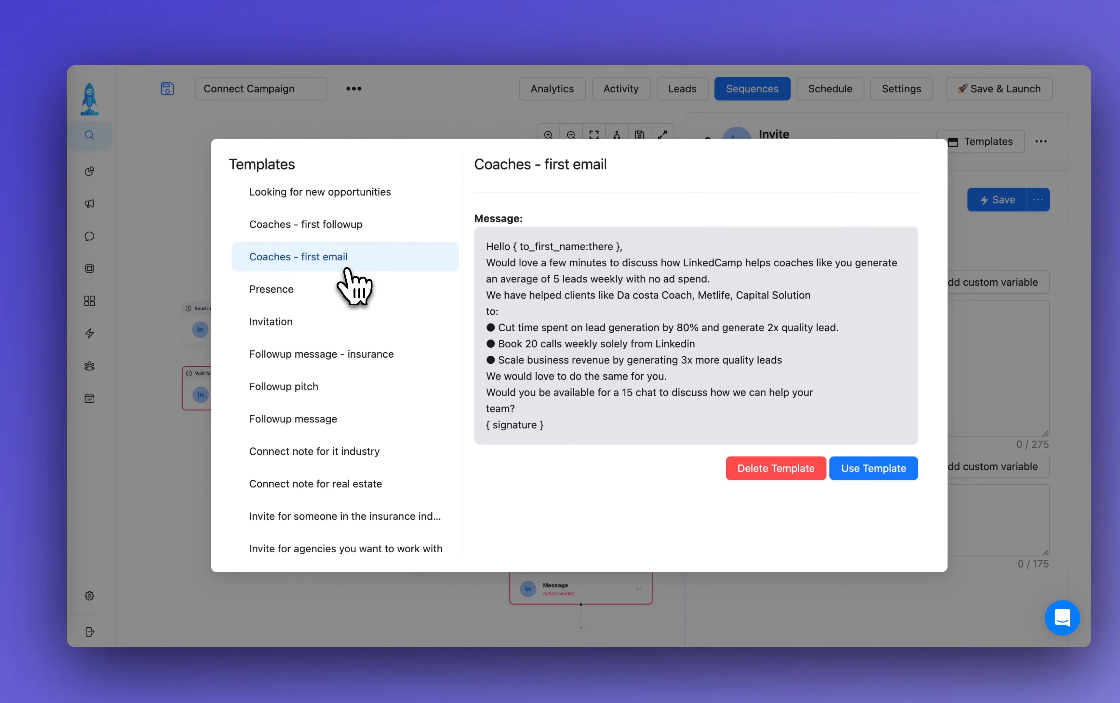
{"action": "left_click", "coordinate": [353, 421]}
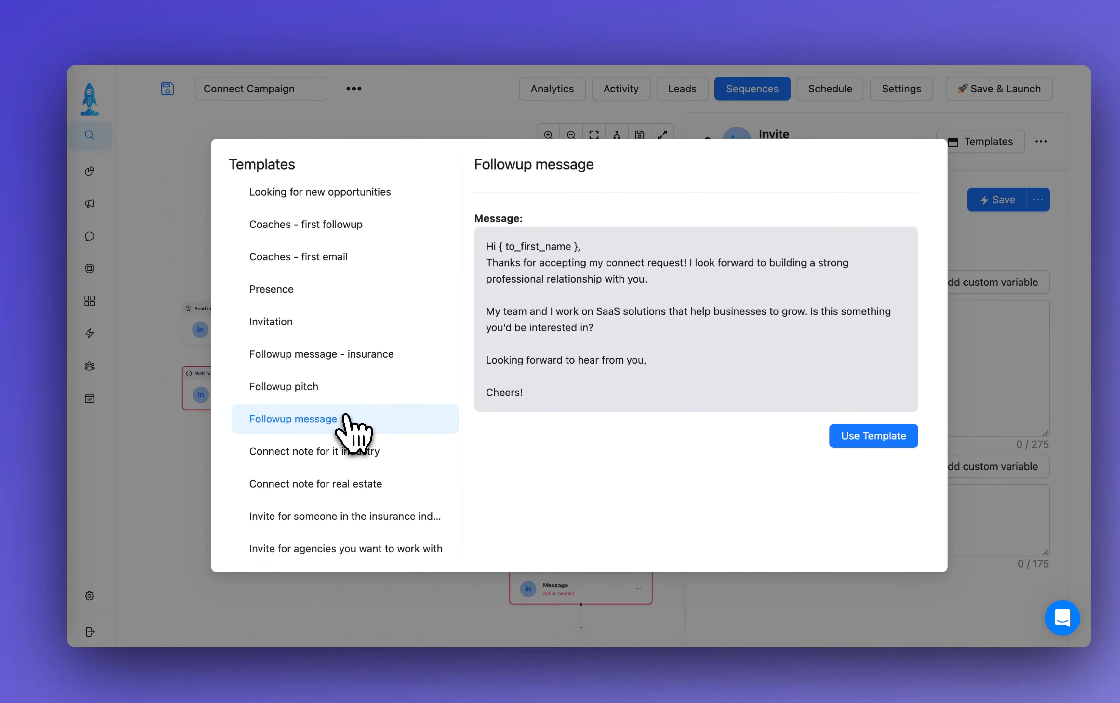
{"action": "scroll", "coordinate": [344, 372], "scroll_direction": "down", "scroll_amount": 2}
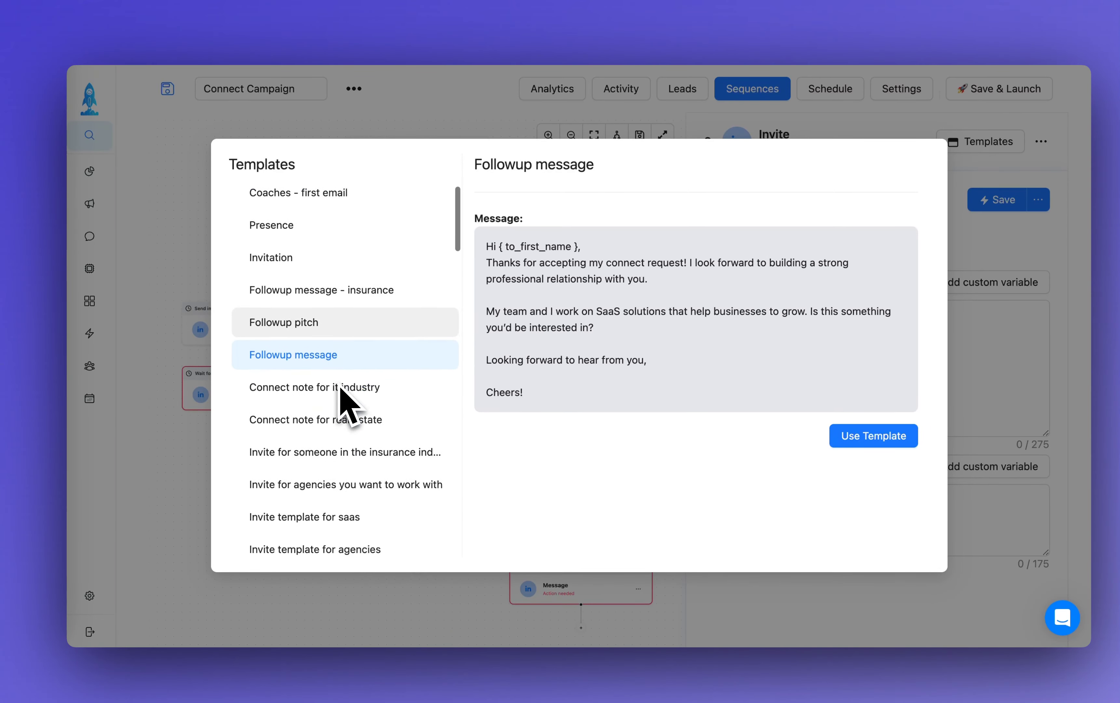
{"action": "scroll", "coordinate": [350, 400], "scroll_direction": "up", "scroll_amount": 2}
{"action": "left_click", "coordinate": [320, 323]}
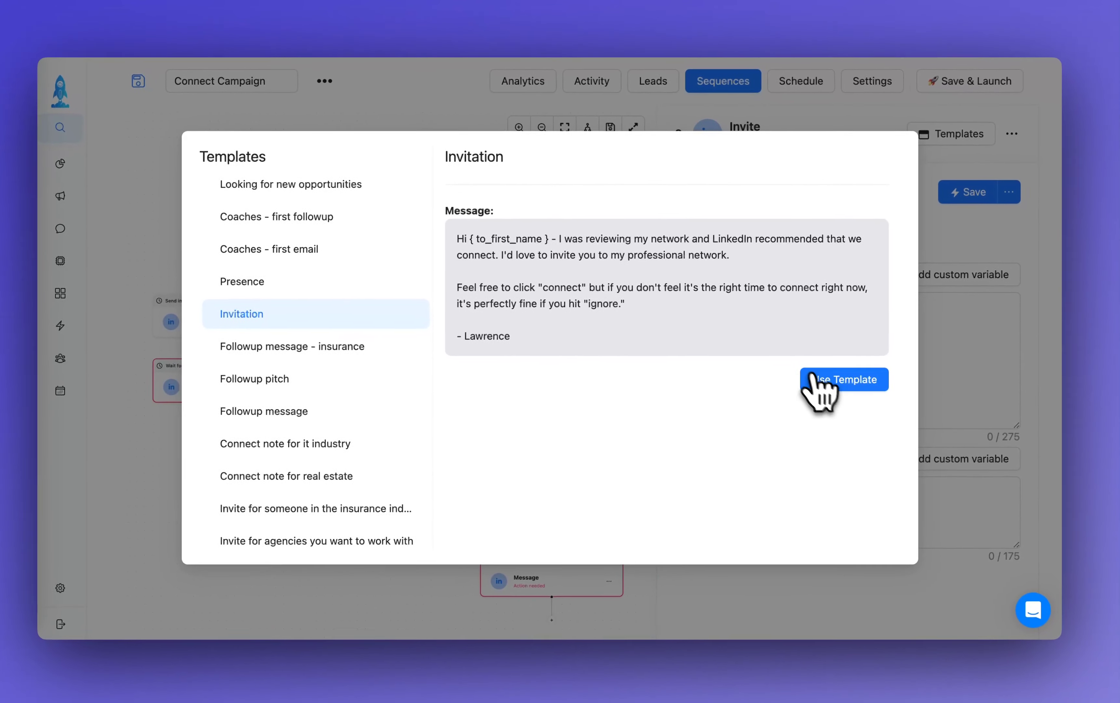
{"action": "left_click", "coordinate": [850, 388]}
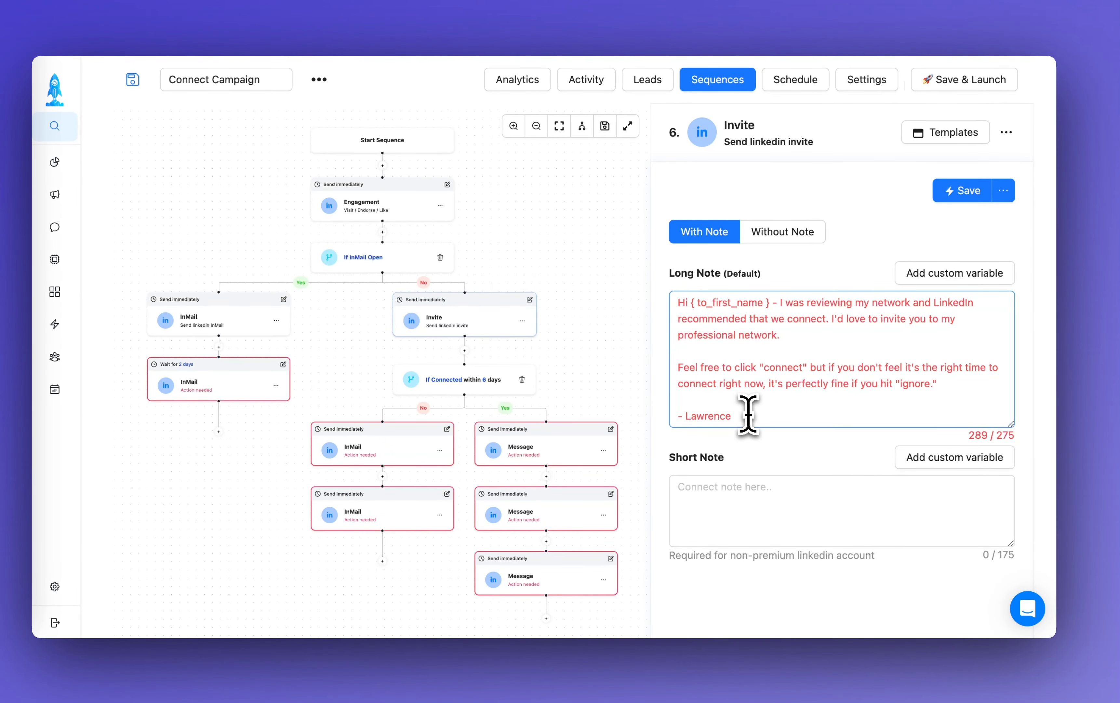
Shorten the invite's long note by deleting the sign-off name and the closing word "ignore." so it ends at "if you hit".
{"action": "left_click_drag", "start_coordinate": [732, 416], "coordinate": [693, 409]}
{"action": "key", "text": "BackSpace"}
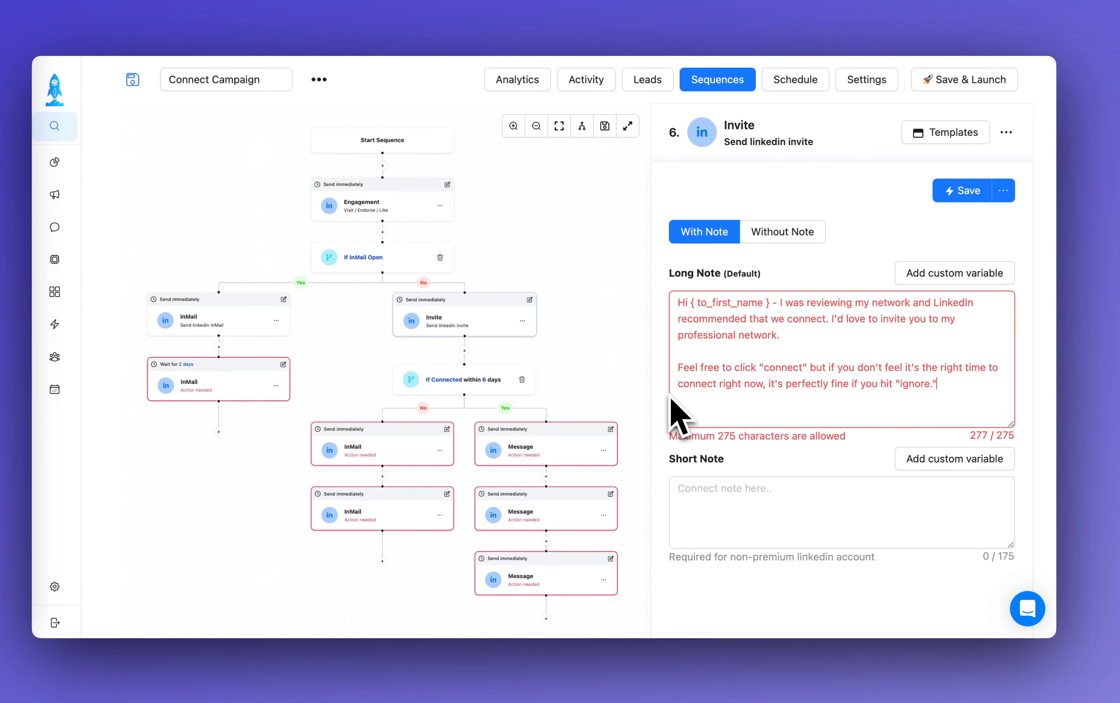
{"action": "key", "text": "BackSpace"}
{"action": "key", "text": "BackSpace"}
{"action": "key", "text": "BackSpace"}
{"action": "key", "text": "BackSpace"}
{"action": "key", "text": "BackSpace"}
{"action": "key", "text": "BackSpace"}
{"action": "key", "text": "BackSpace"}
{"action": "key", "text": "BackSpace"}
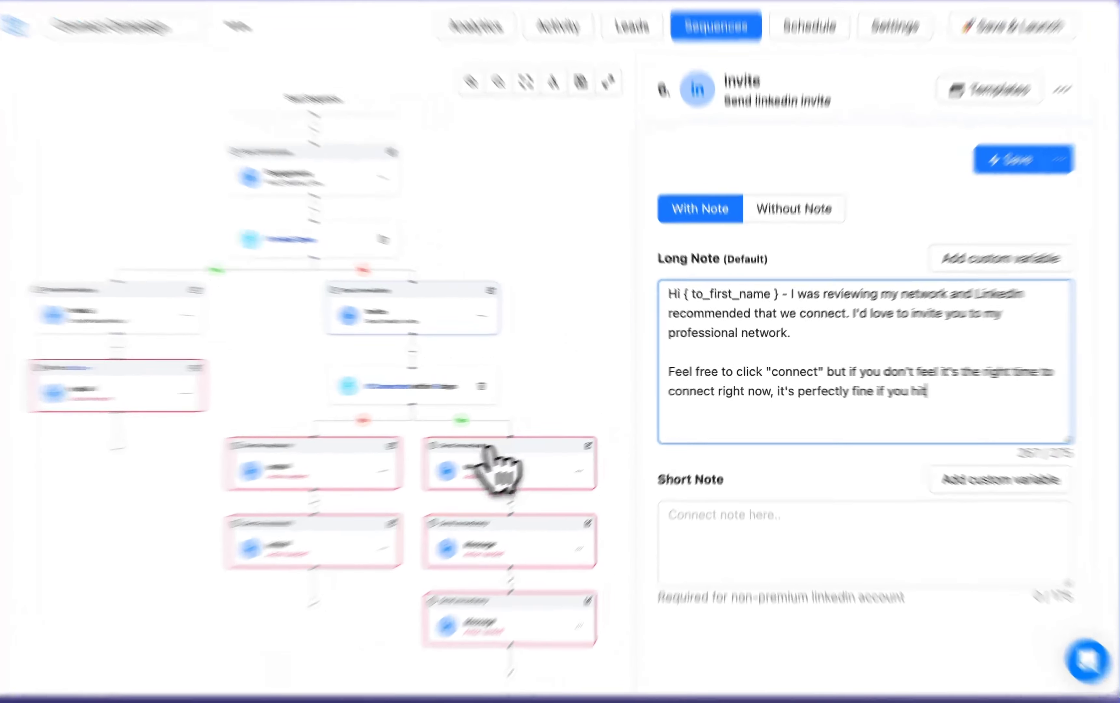
Open the first Message on the Connected Yes branch and set the second Message's waiting time to 2 days.
{"action": "left_click", "coordinate": [560, 452]}
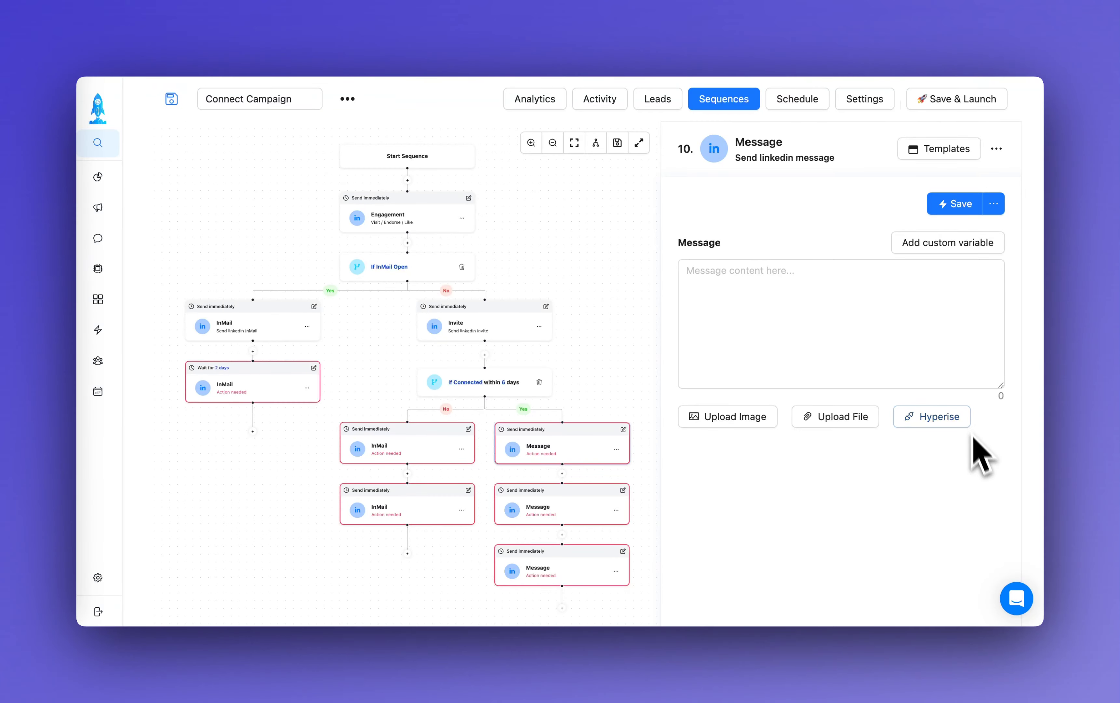
{"action": "left_click", "coordinate": [623, 489]}
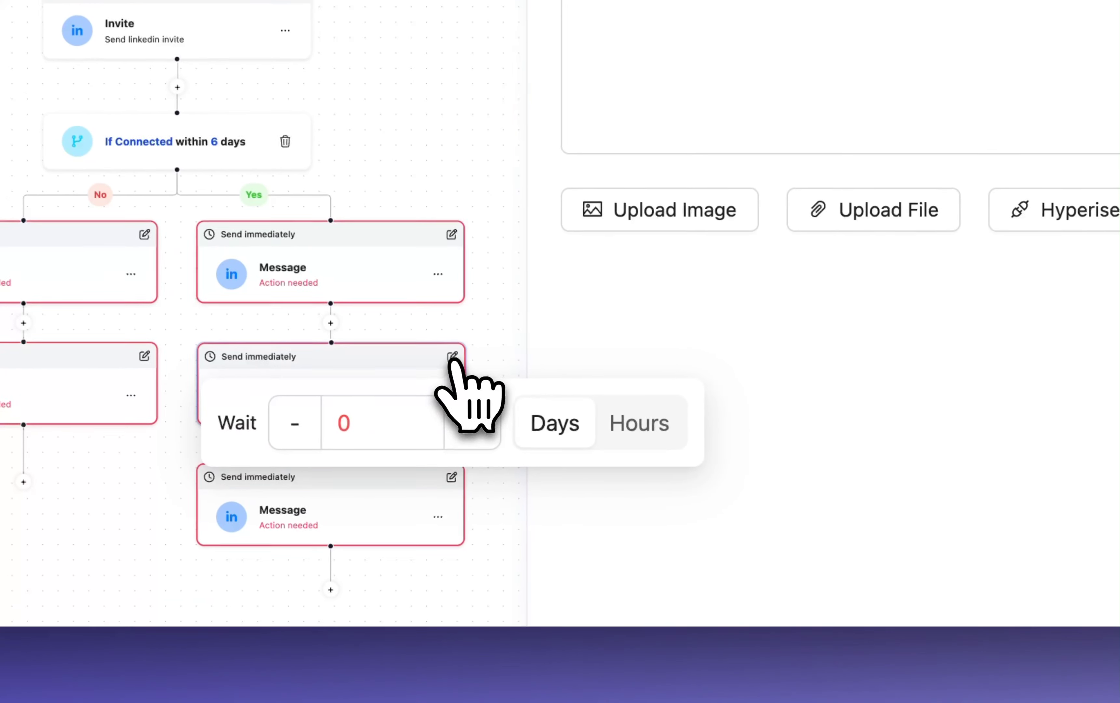
{"action": "left_click", "coordinate": [466, 415]}
{"action": "left_click", "coordinate": [467, 416]}
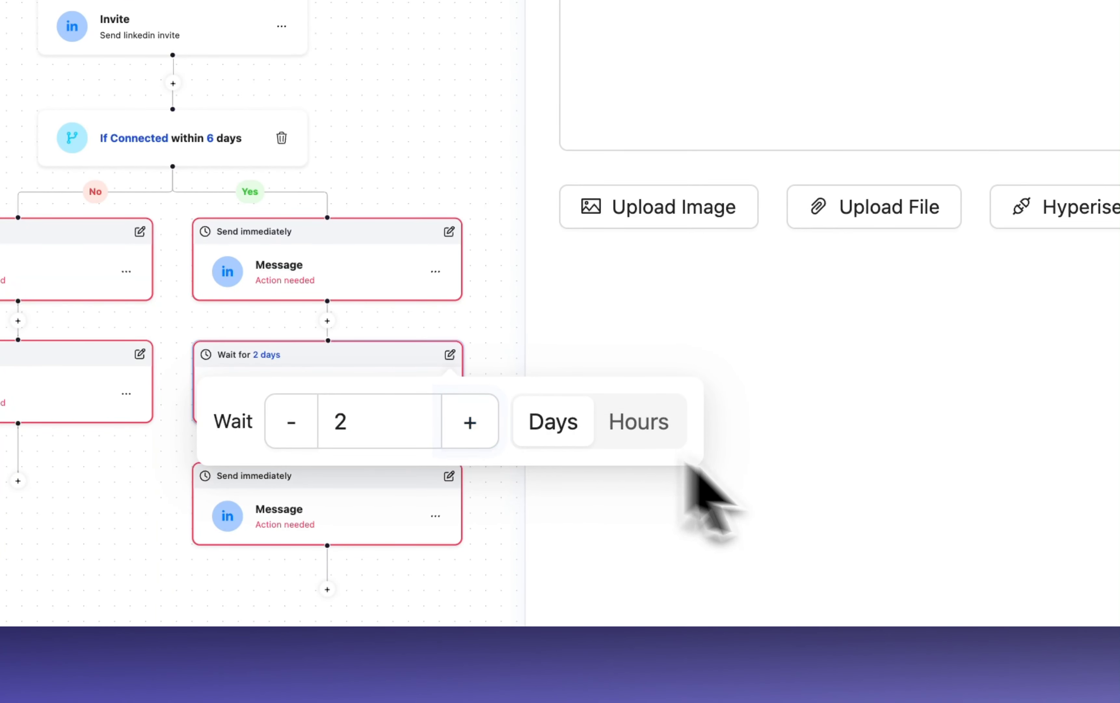
{"action": "left_click", "coordinate": [771, 535]}
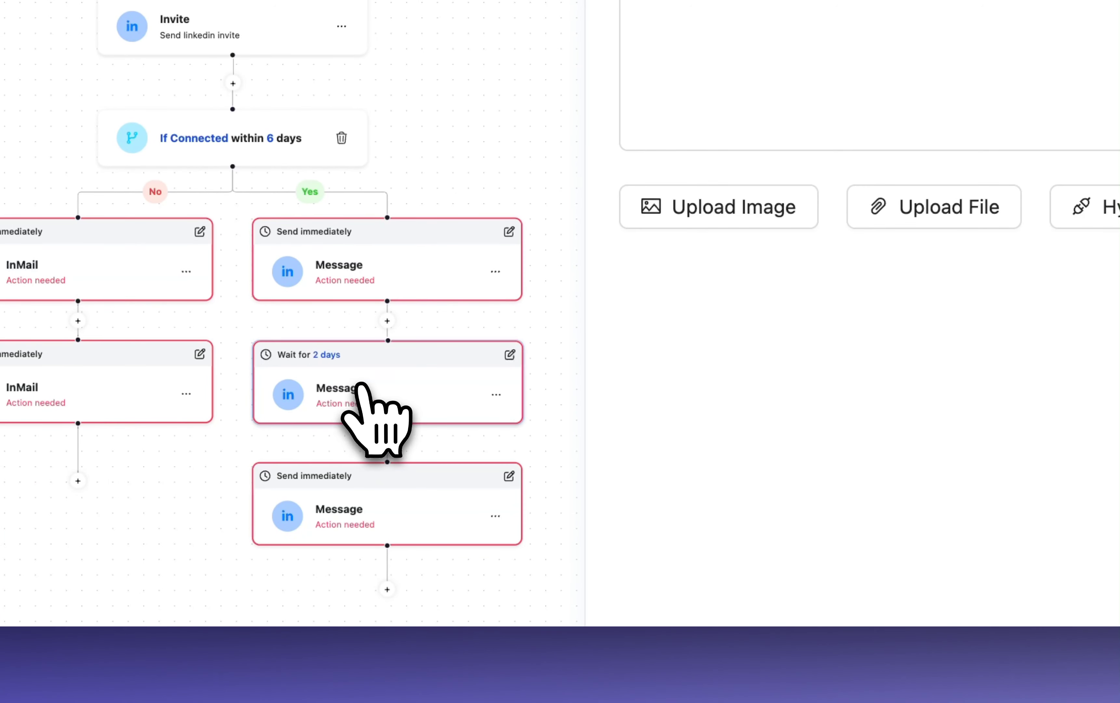
Set the waiting time of the third Message on the Connected Yes branch to 3 days.
{"action": "left_click", "coordinate": [510, 476]}
{"action": "left_click", "coordinate": [548, 543]}
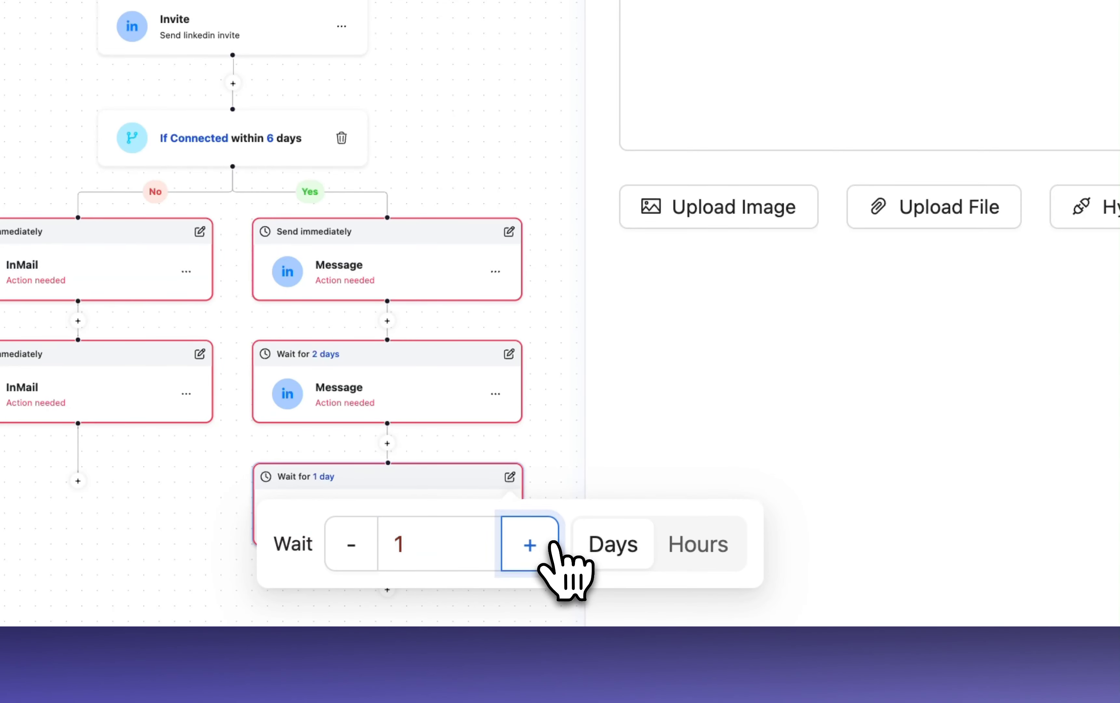
{"action": "left_click", "coordinate": [551, 543]}
{"action": "left_click", "coordinate": [553, 543]}
{"action": "left_click", "coordinate": [798, 393]}
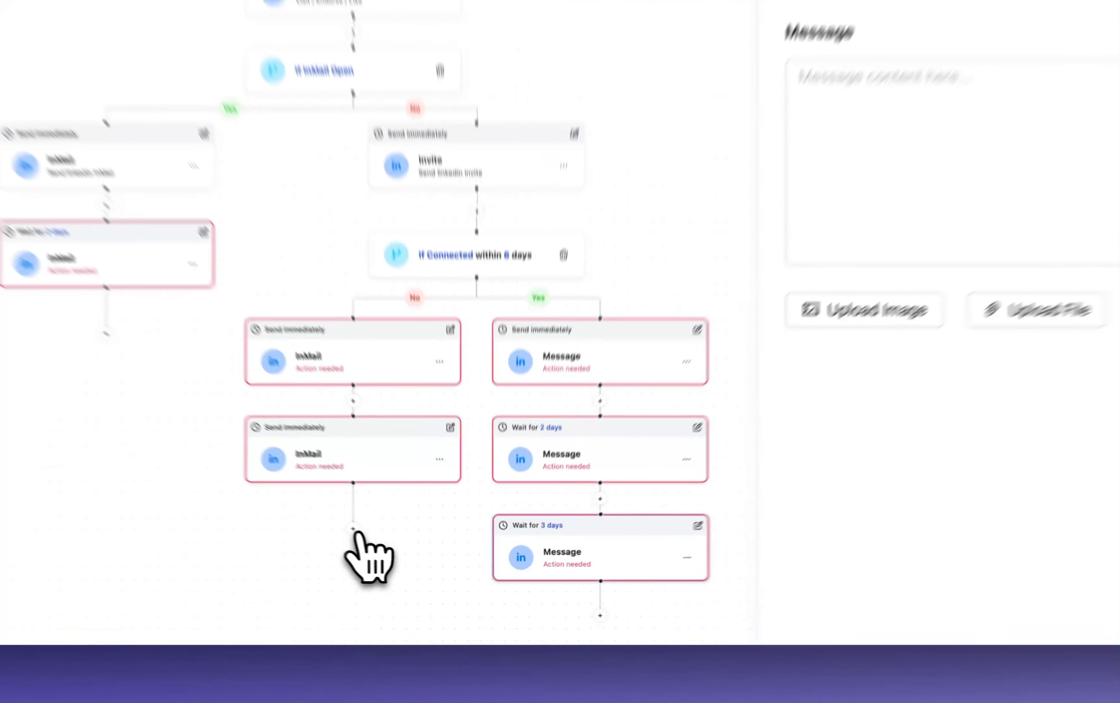
Add an automatic Email step after the second InMail on the Connected No branch.
{"action": "left_click", "coordinate": [407, 553]}
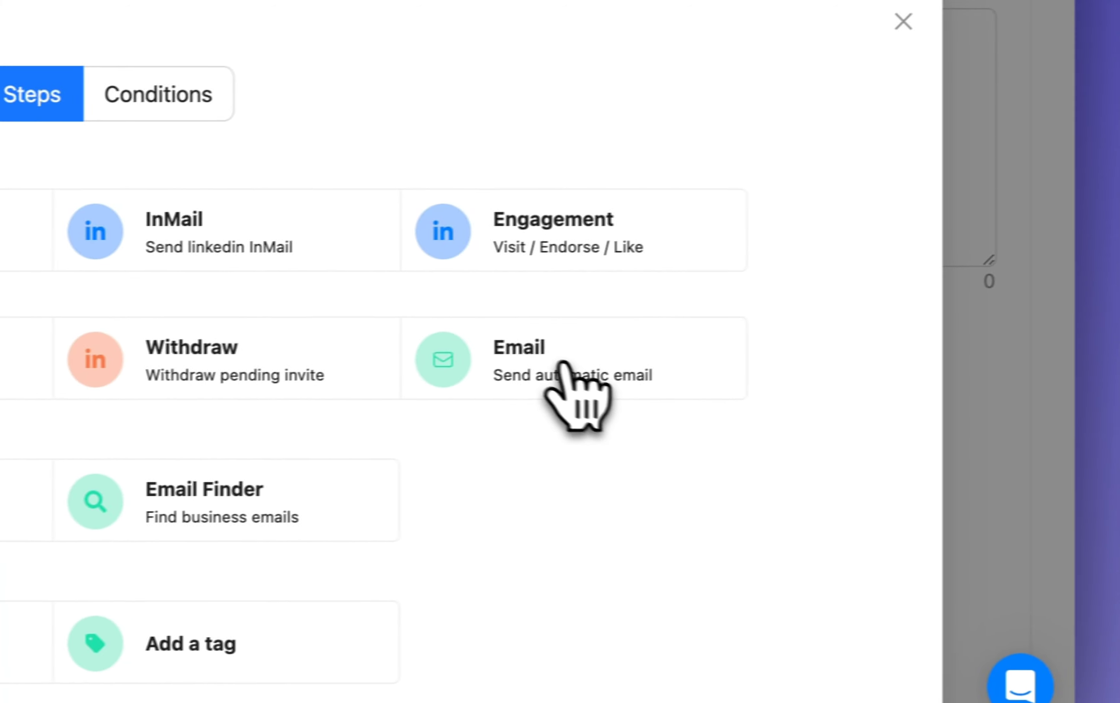
{"action": "left_click", "coordinate": [563, 365]}
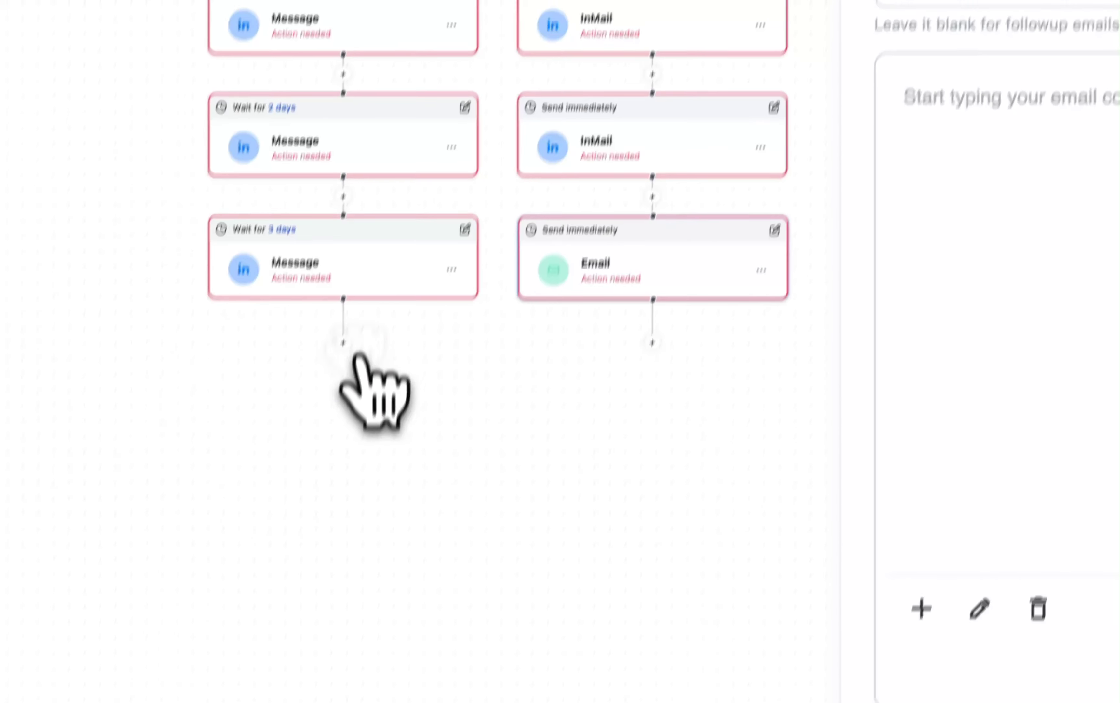
Add an Add Tag step with the tag Interested after the third Message on the Connected Yes branch.
{"action": "left_click", "coordinate": [353, 351]}
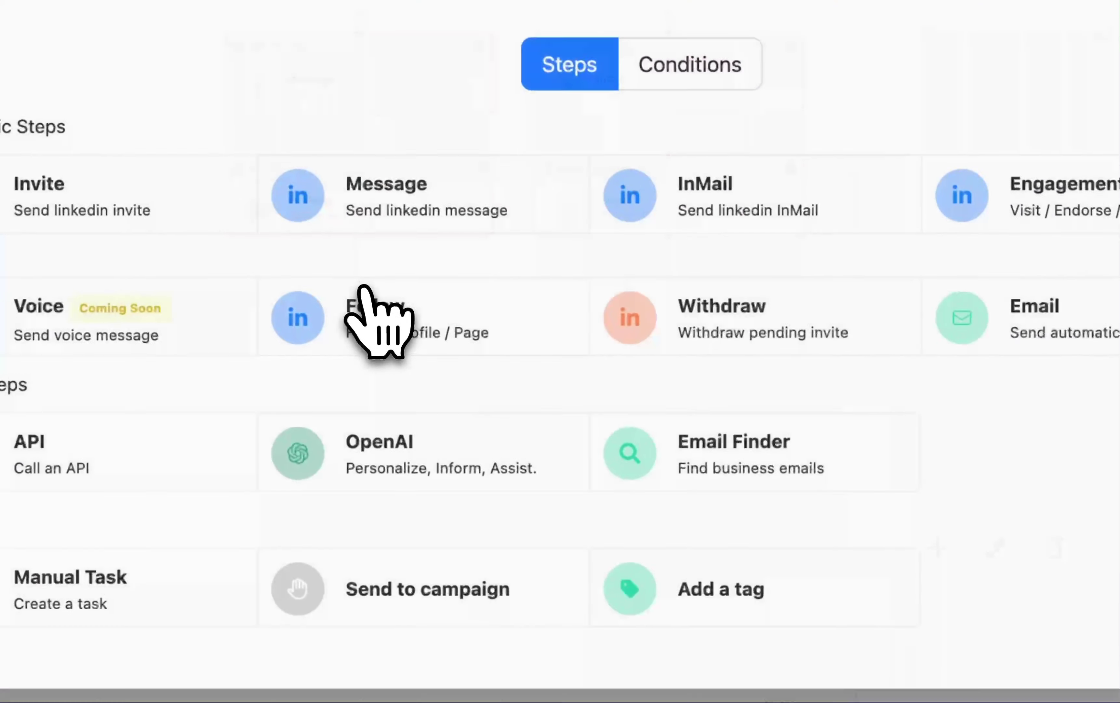
{"action": "left_click", "coordinate": [643, 534]}
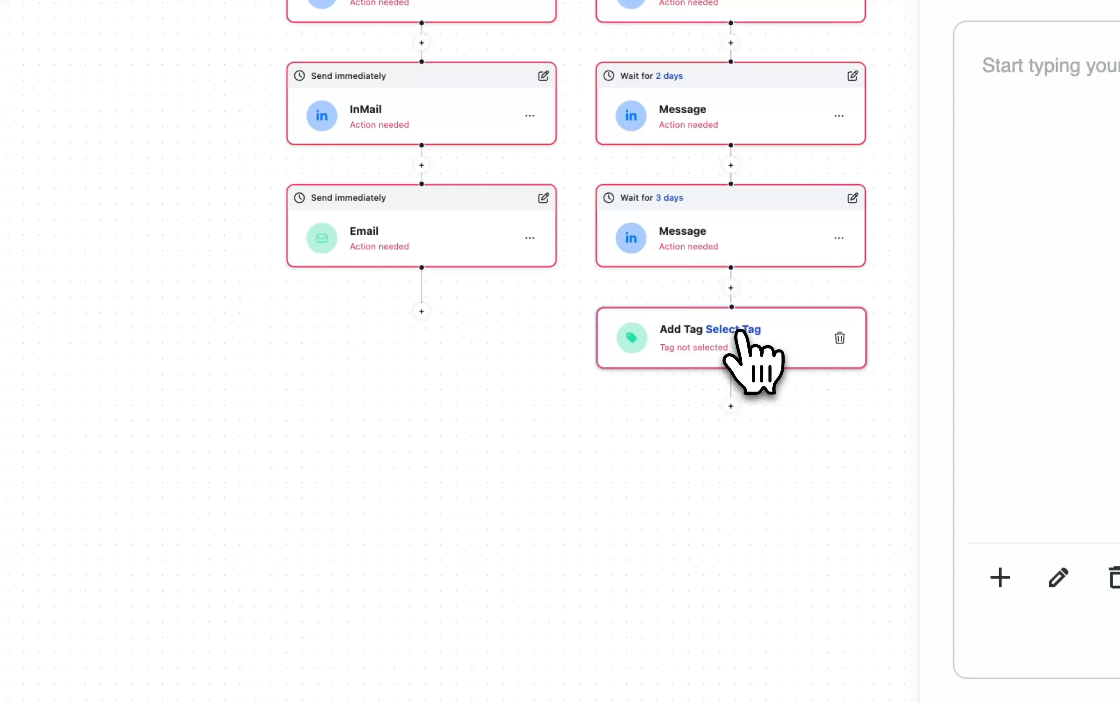
{"action": "left_click", "coordinate": [739, 330]}
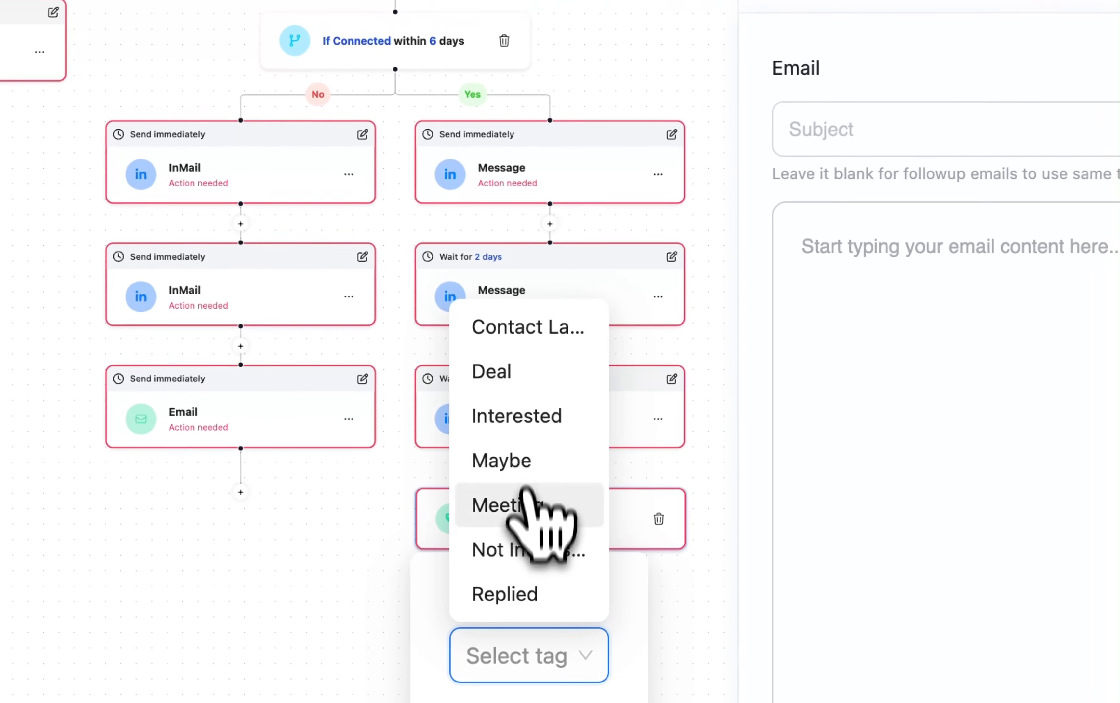
{"action": "left_click", "coordinate": [544, 432]}
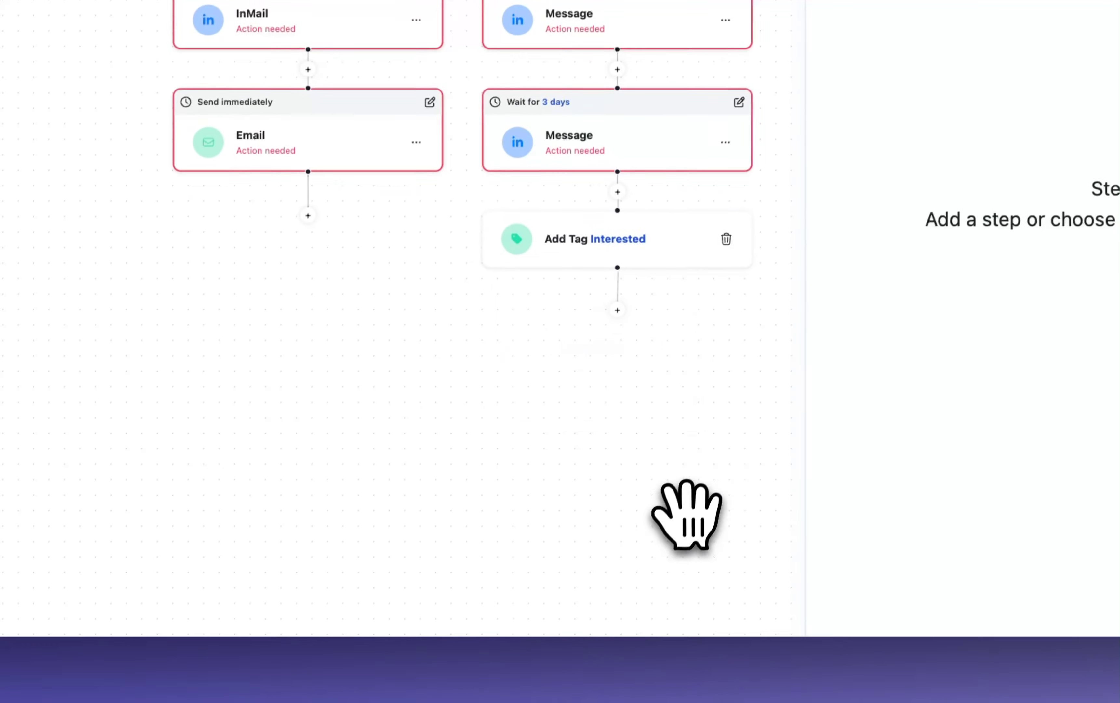
Add a Send to campaign step after the Email on the Connected No branch, with AS as the target campaign.
{"action": "left_click", "coordinate": [308, 215]}
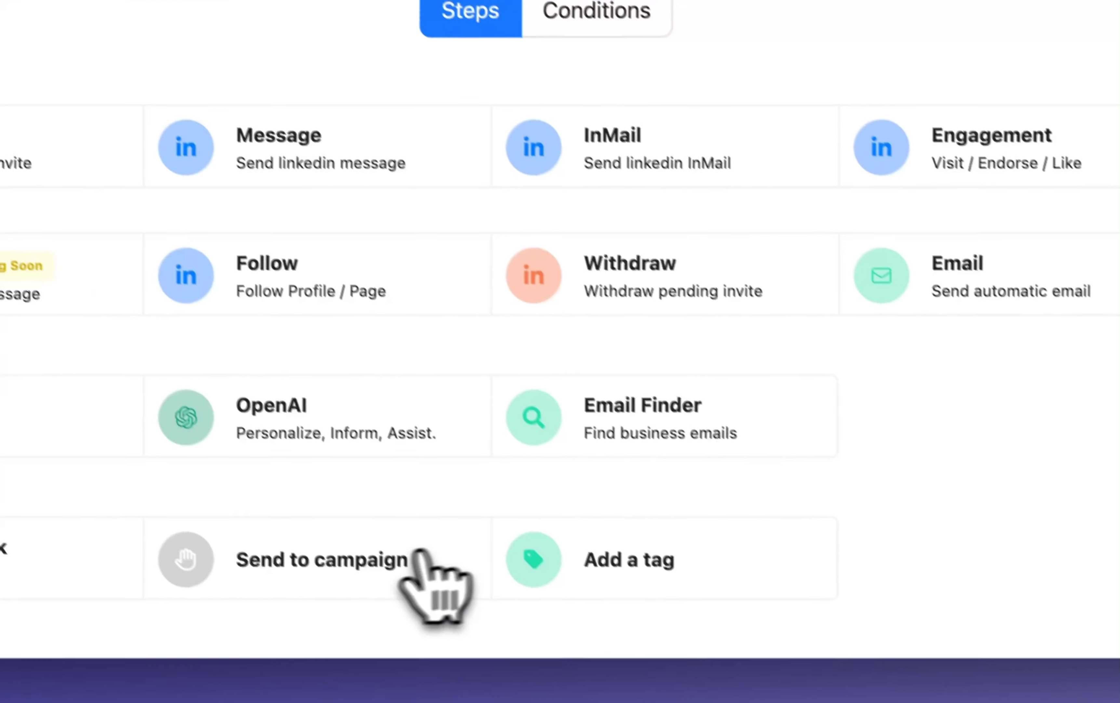
{"action": "left_click", "coordinate": [422, 558]}
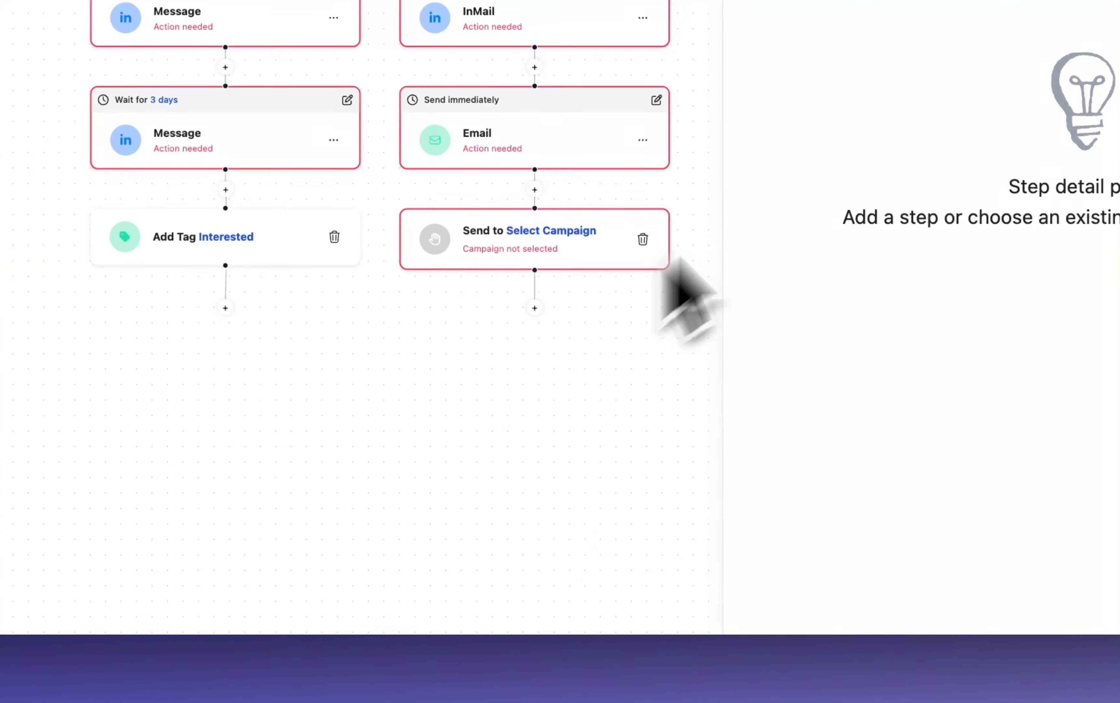
{"action": "left_click", "coordinate": [534, 231]}
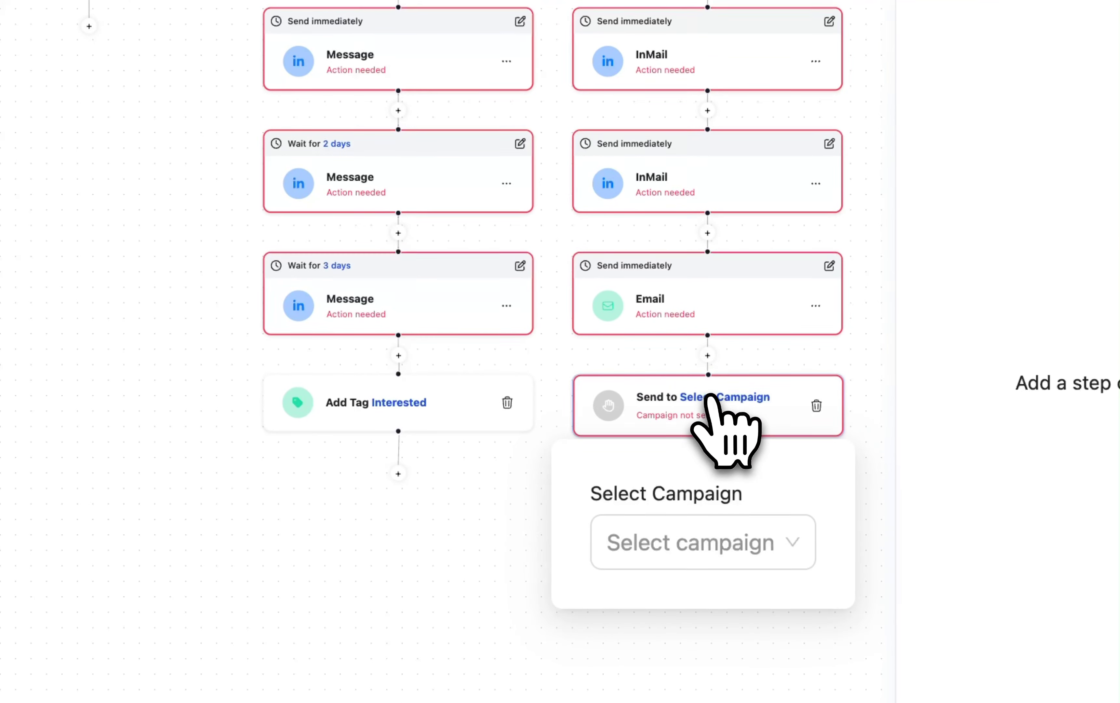
{"action": "left_click", "coordinate": [740, 539]}
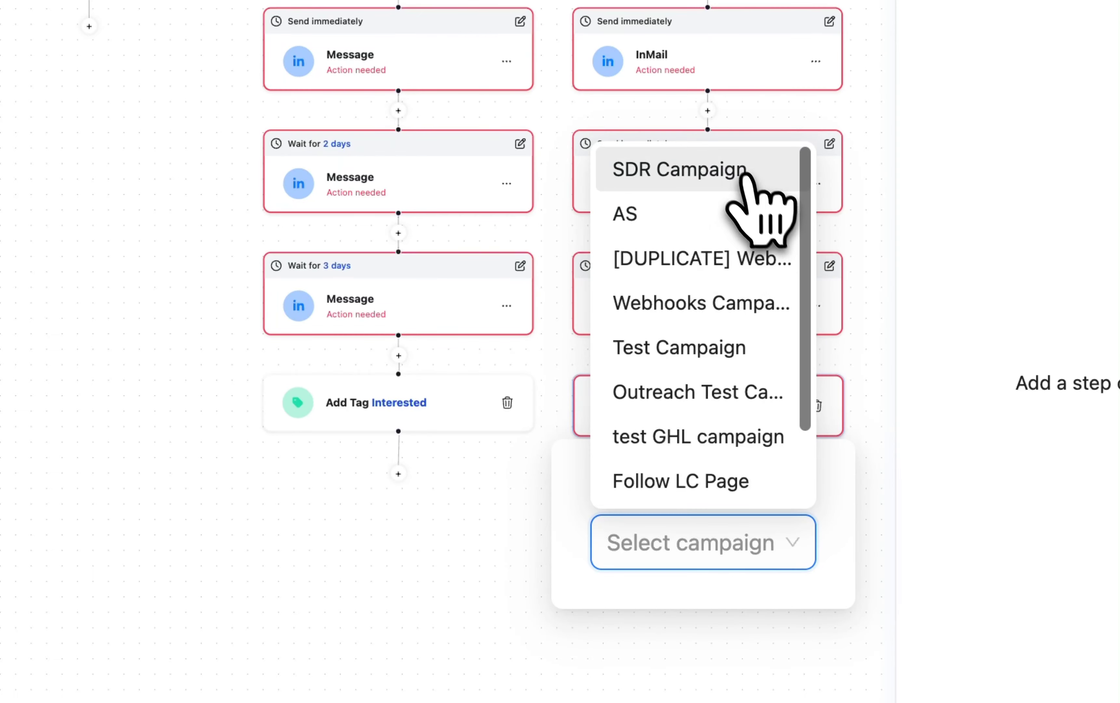
{"action": "left_click", "coordinate": [717, 236]}
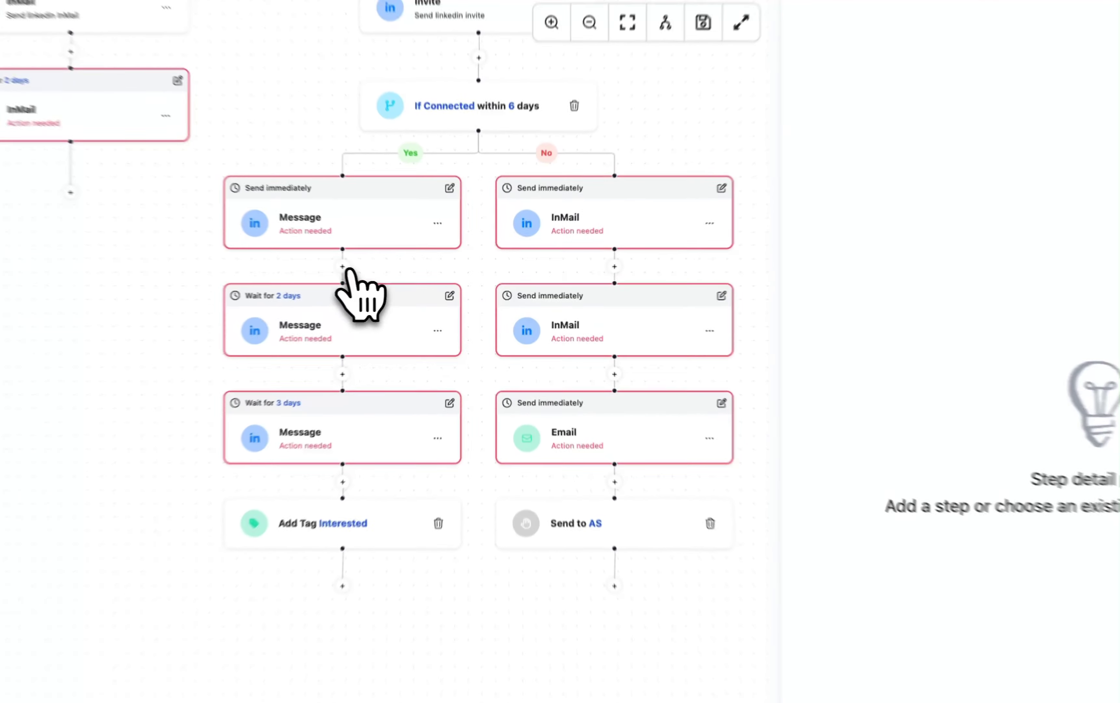
Insert an OpenAI step between the first and second Messages on the Connected Yes branch and open its details.
{"action": "left_click", "coordinate": [412, 282]}
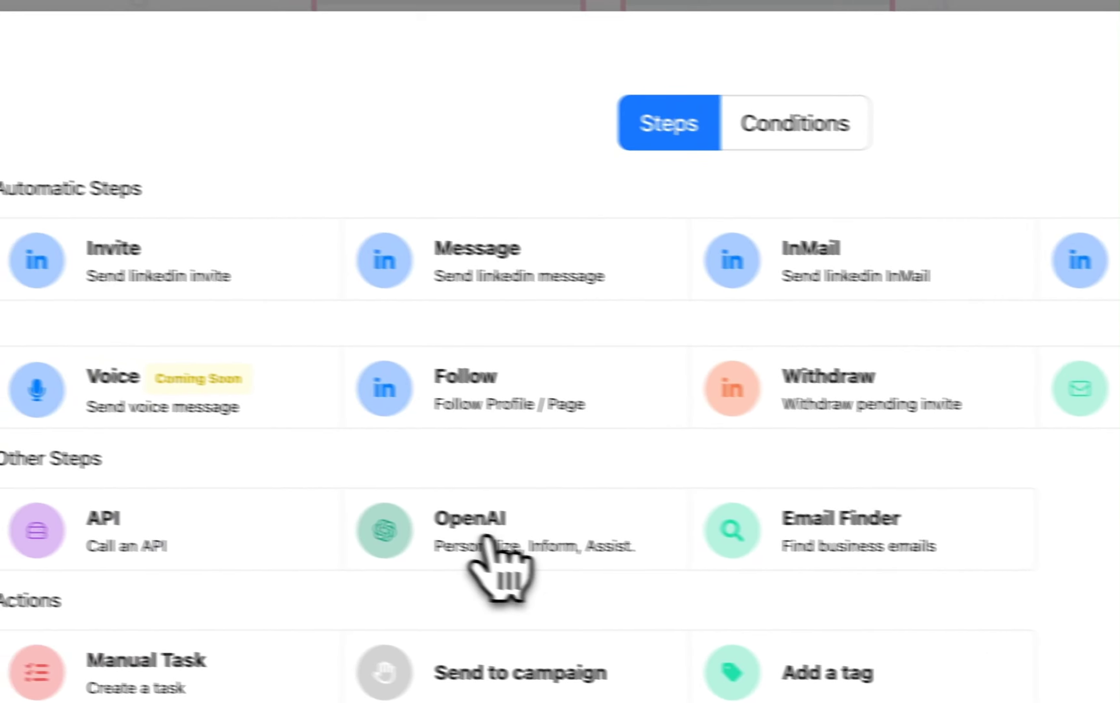
{"action": "left_click", "coordinate": [353, 695]}
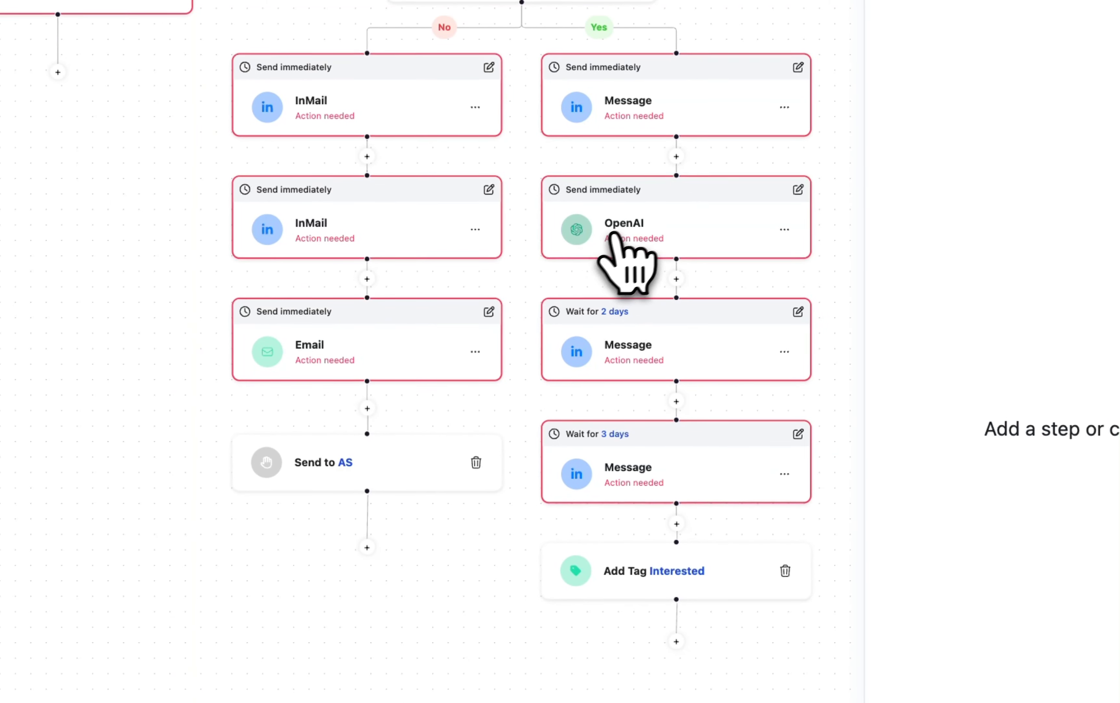
{"action": "left_click", "coordinate": [641, 218]}
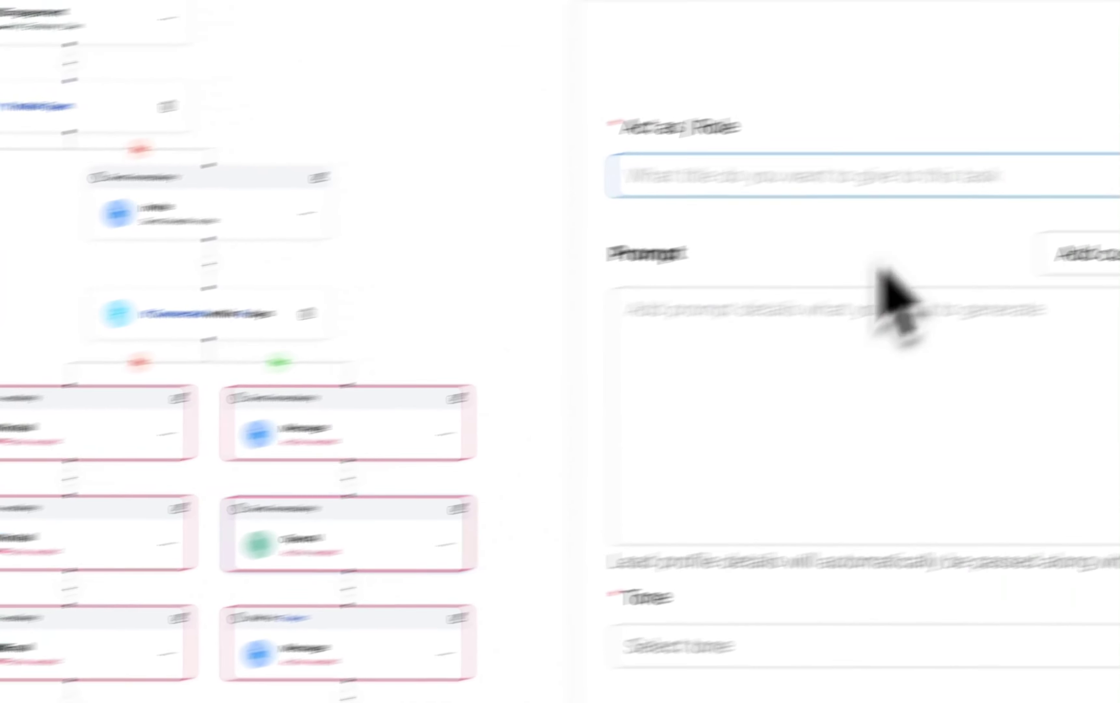
Set the OpenAI step's role to Sales Manager and outline its prompt with the headings "Offer:" and "Instructions:".
{"action": "left_click", "coordinate": [558, 232]}
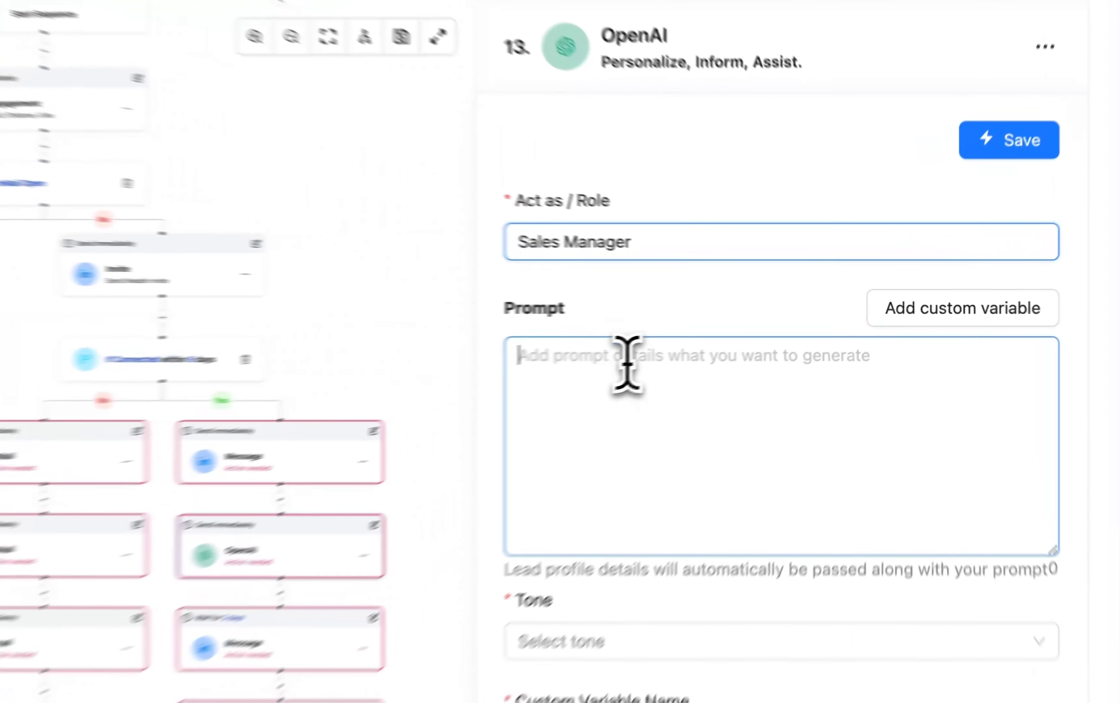
{"action": "left_click", "coordinate": [755, 341]}
{"action": "type", "text": "Off"}
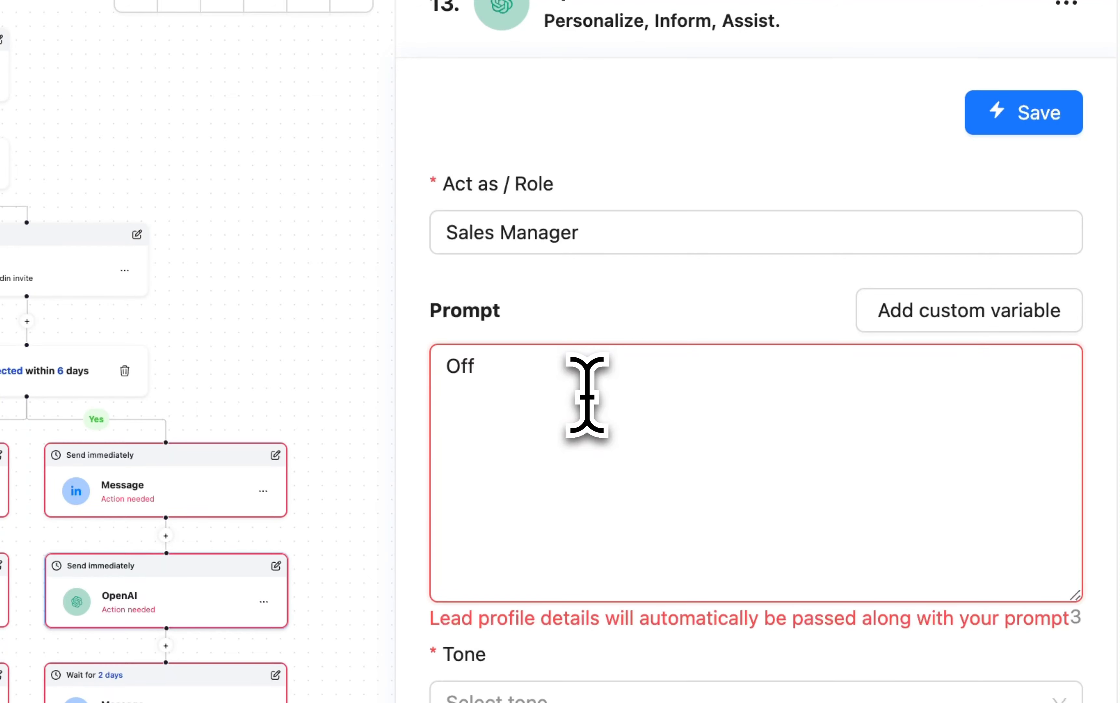
{"action": "type", "text": "er:"}
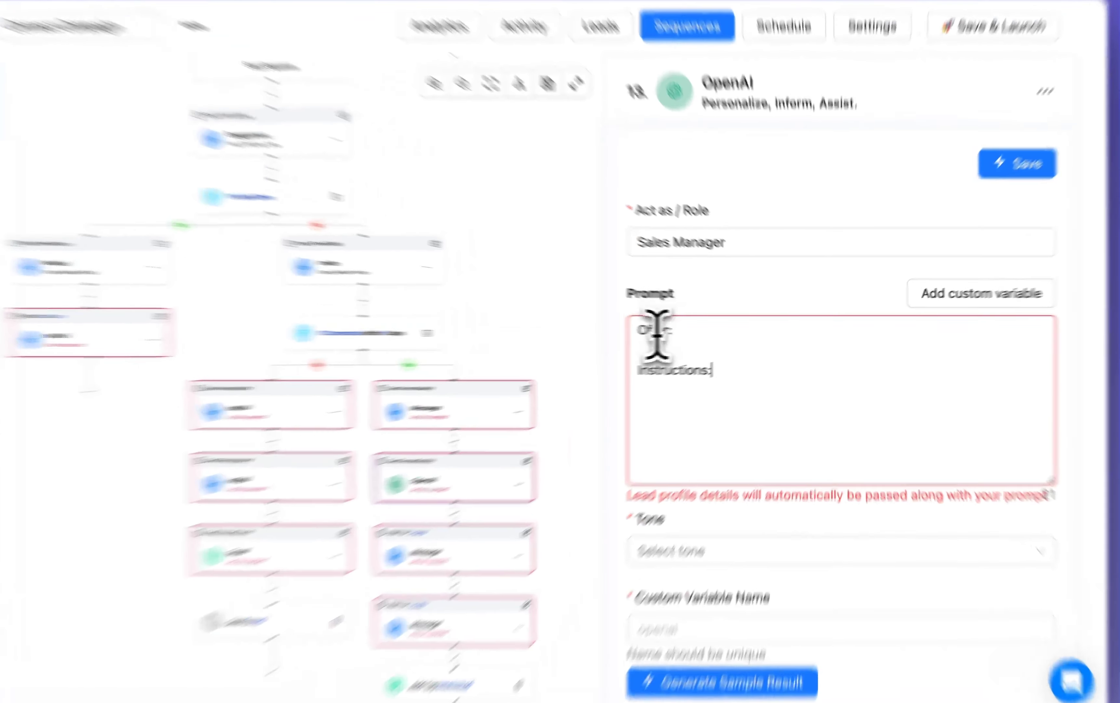
{"action": "left_click", "coordinate": [701, 346]}
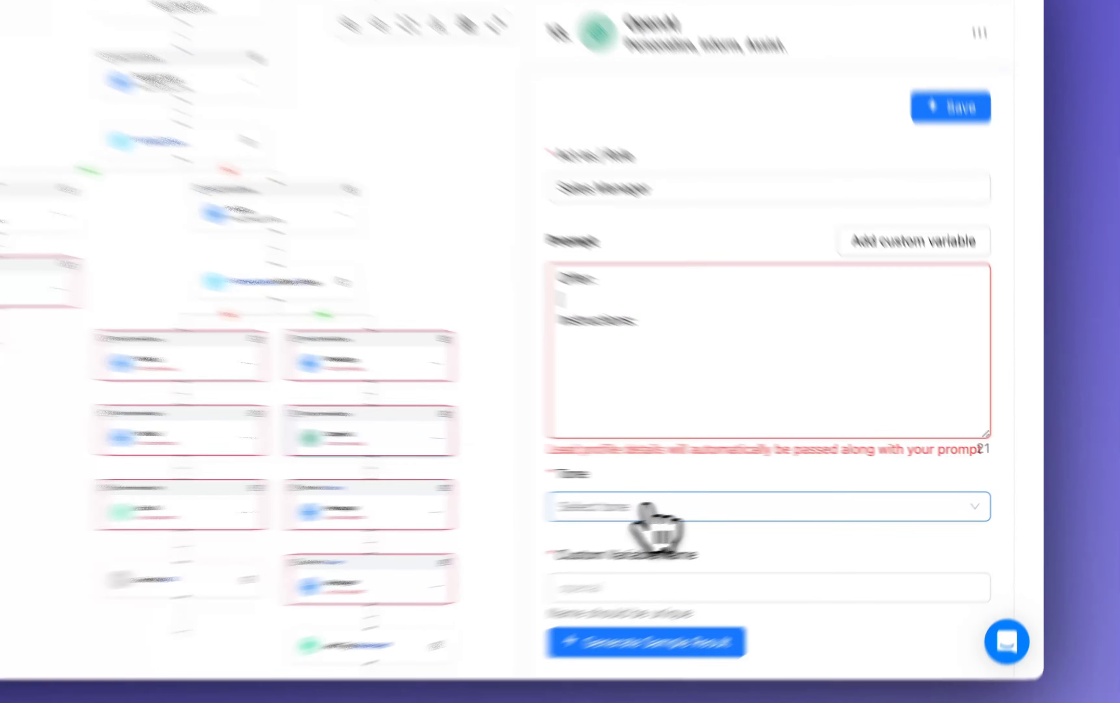
Set the OpenAI tone to "Professional, respectful, and reserved." and name its custom variable firstMessage.
{"action": "left_click", "coordinate": [753, 497]}
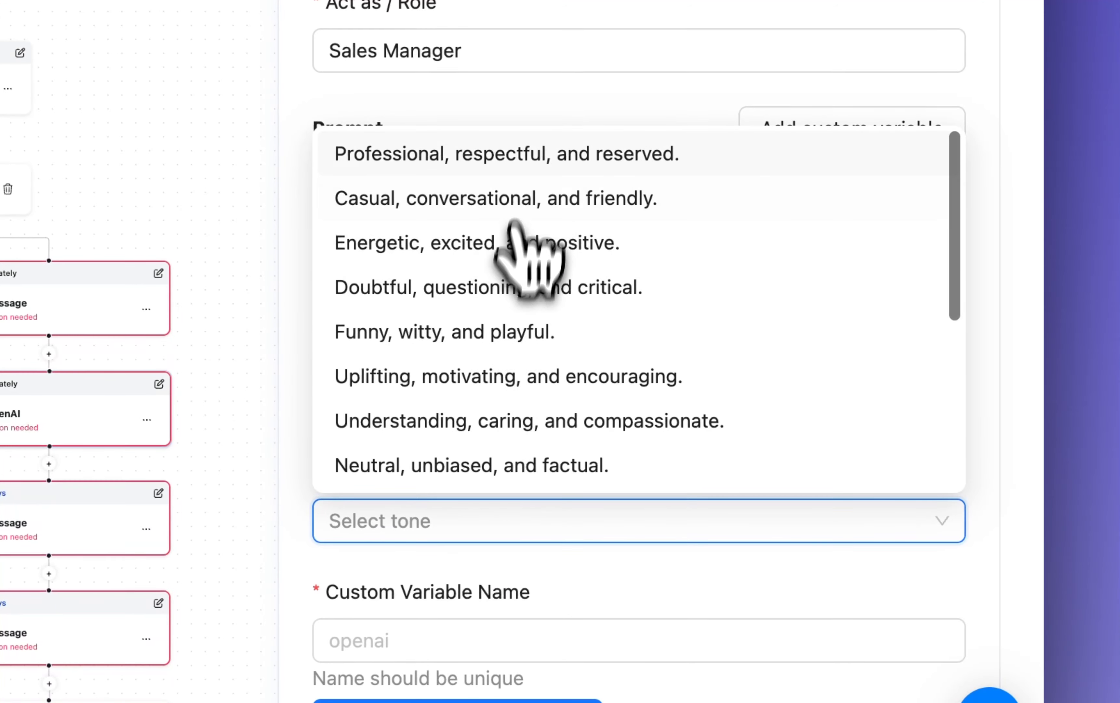
{"action": "left_click", "coordinate": [517, 158]}
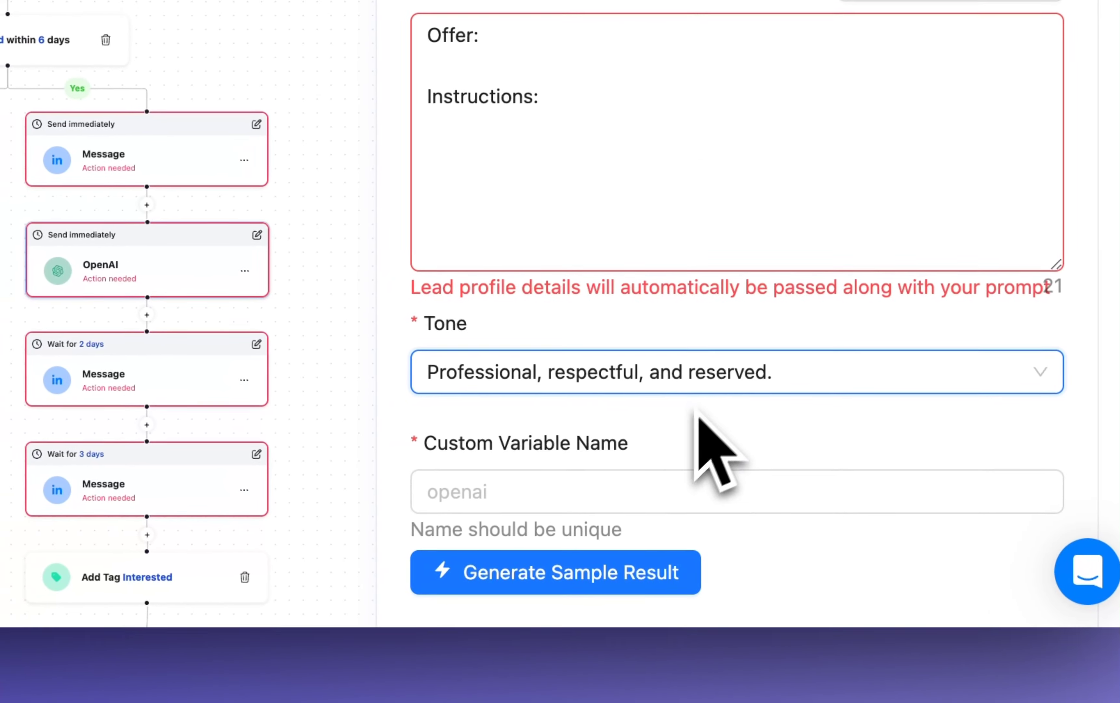
{"action": "left_click", "coordinate": [457, 497]}
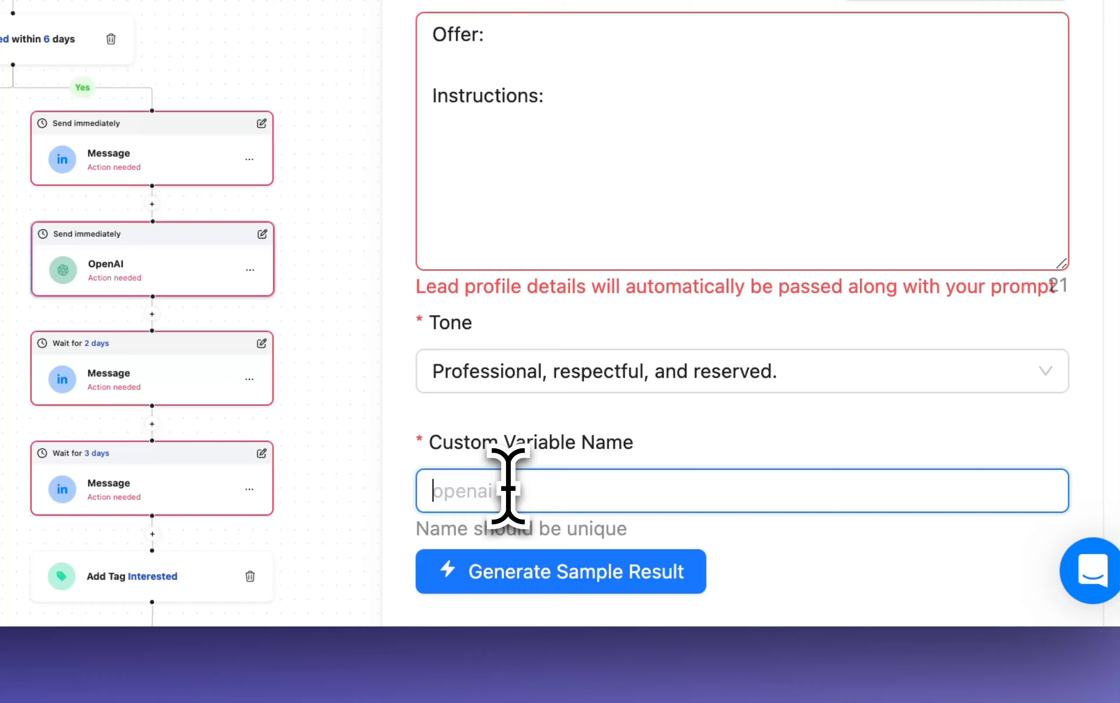
{"action": "type", "text": "firstMessage"}
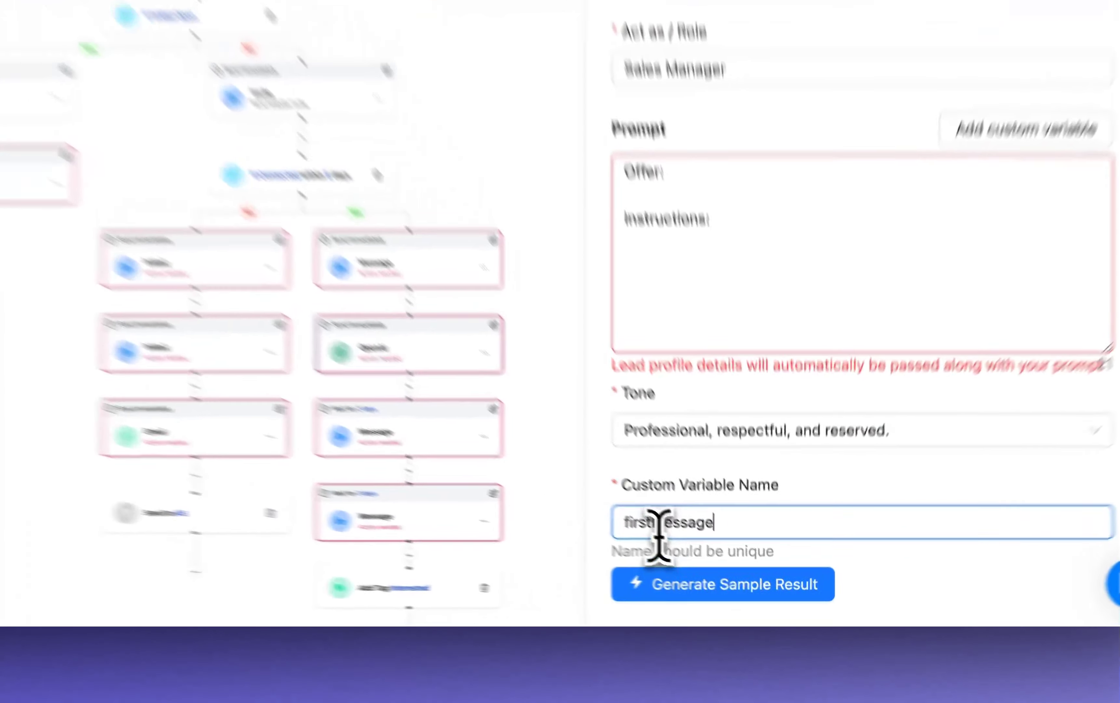
Copy the OpenAI variable name, enter {{firstMessage}} as the content of the Message following the OpenAI step, and save it.
{"action": "left_click_drag", "start_coordinate": [688, 558], "coordinate": [801, 558]}
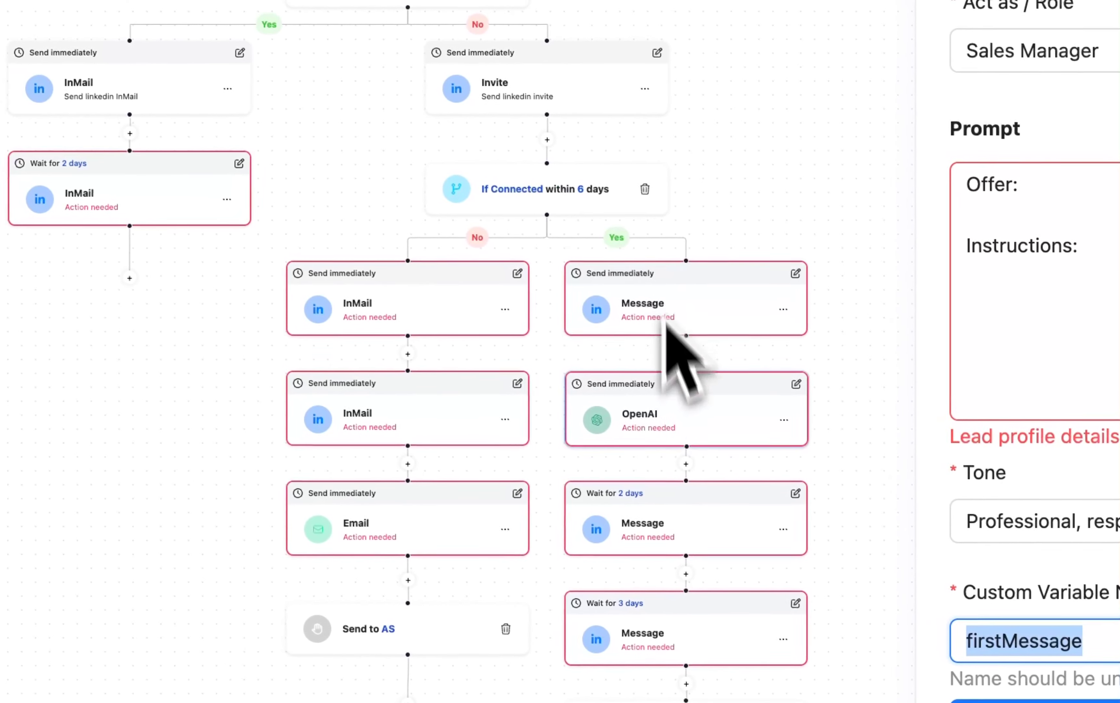
{"action": "left_click", "coordinate": [671, 532]}
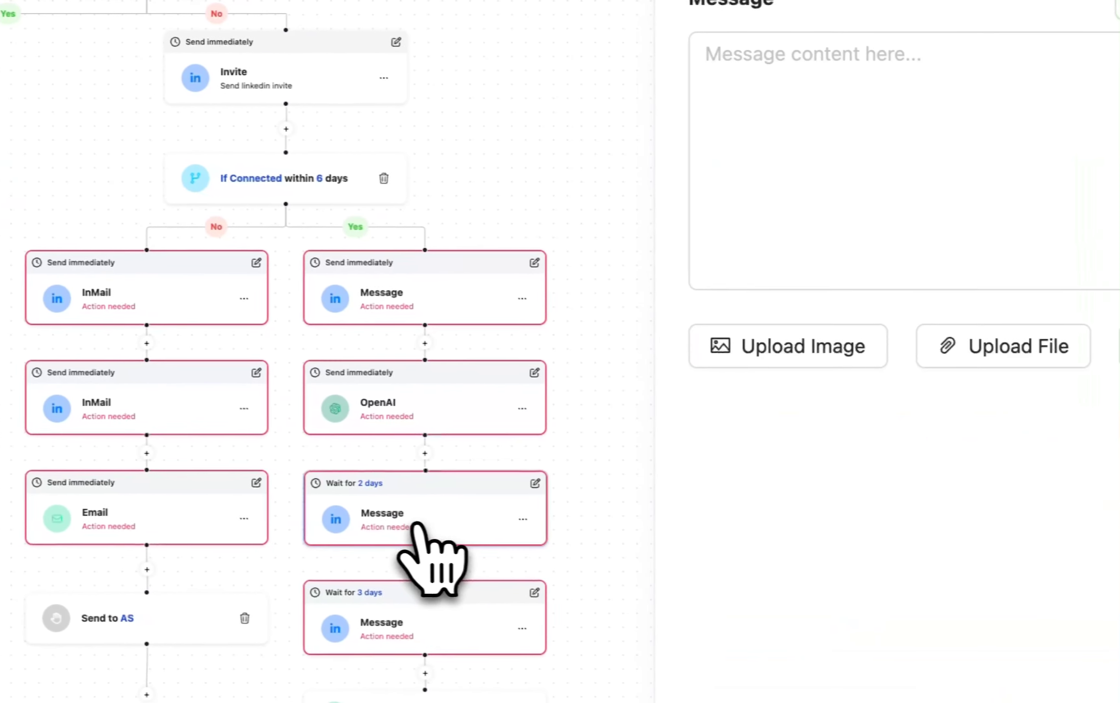
{"action": "left_click", "coordinate": [835, 136]}
{"action": "type", "text": "{{firstMessage"}
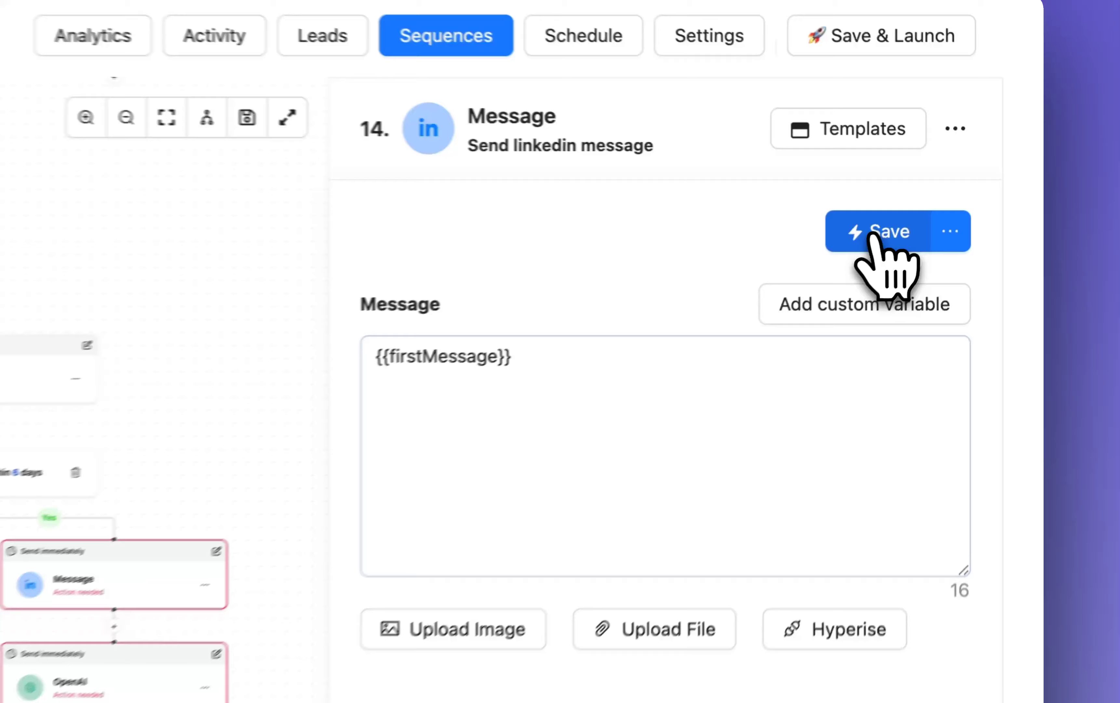
{"action": "left_click", "coordinate": [956, 205]}
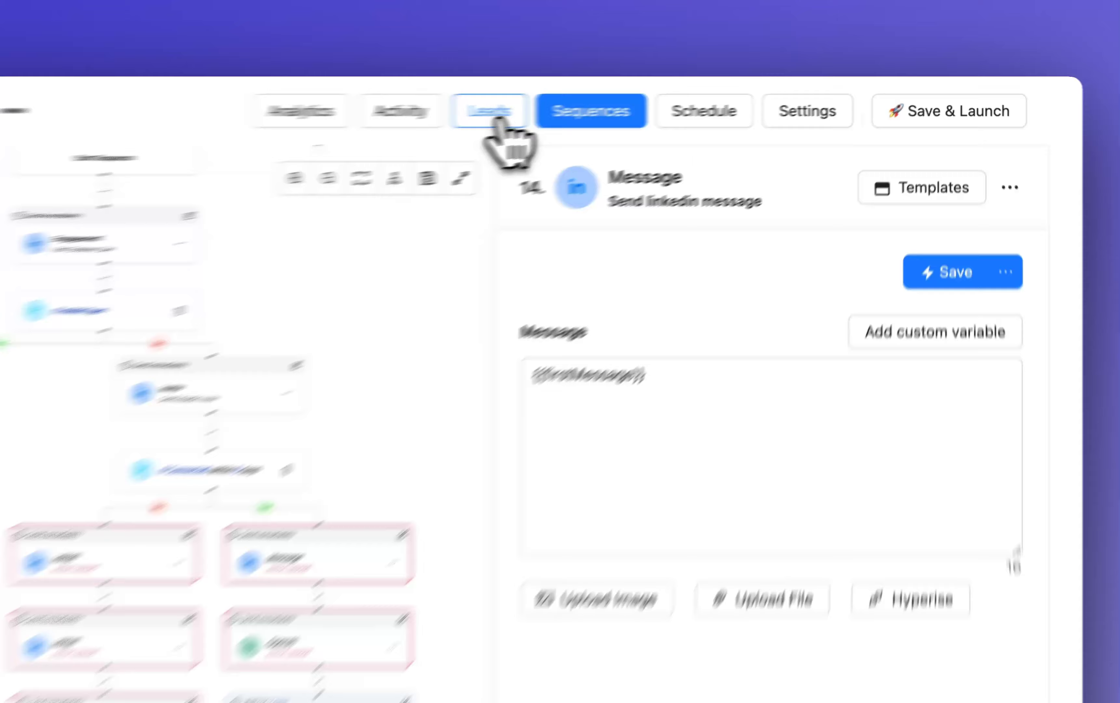
Examine the campaign's lead import forms for LinkedIn URL, Sales Navigator URL and Google Sheets, closing each without importing.
{"action": "left_click", "coordinate": [493, 114]}
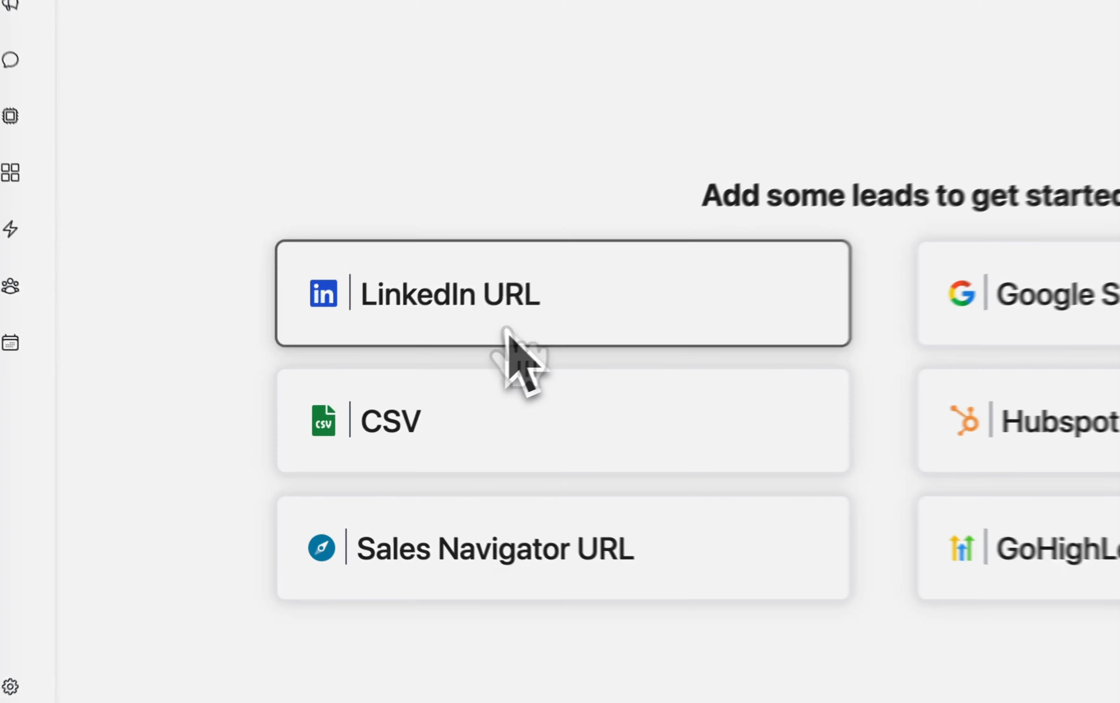
{"action": "left_click", "coordinate": [367, 385]}
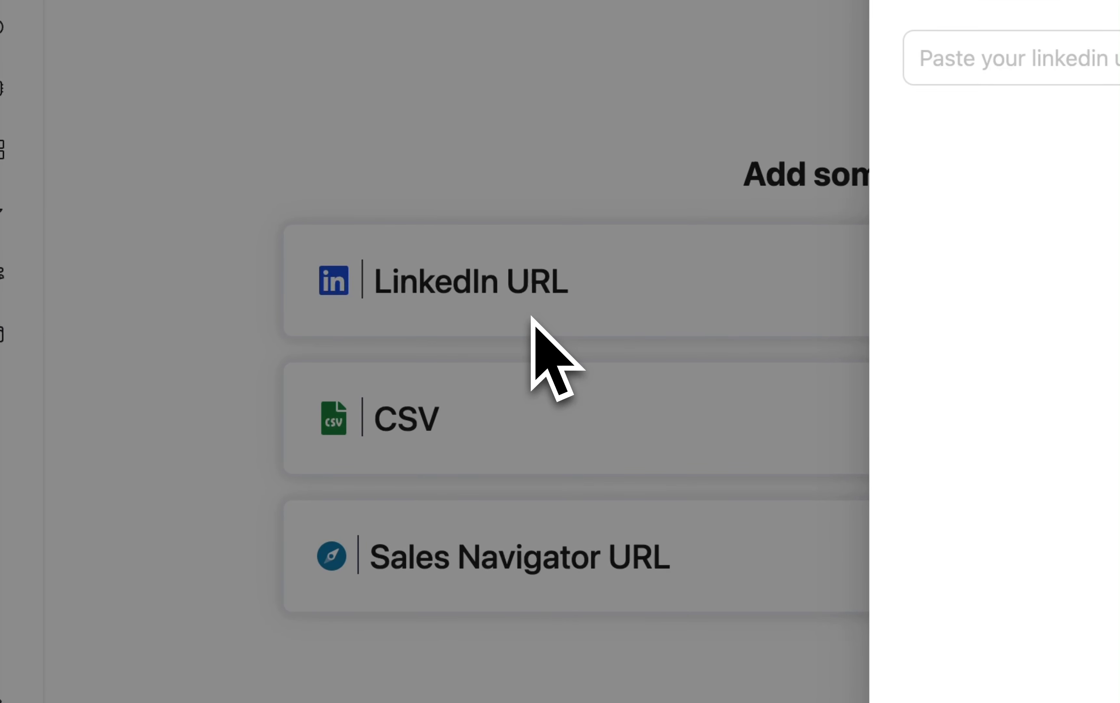
{"action": "left_click", "coordinate": [517, 163]}
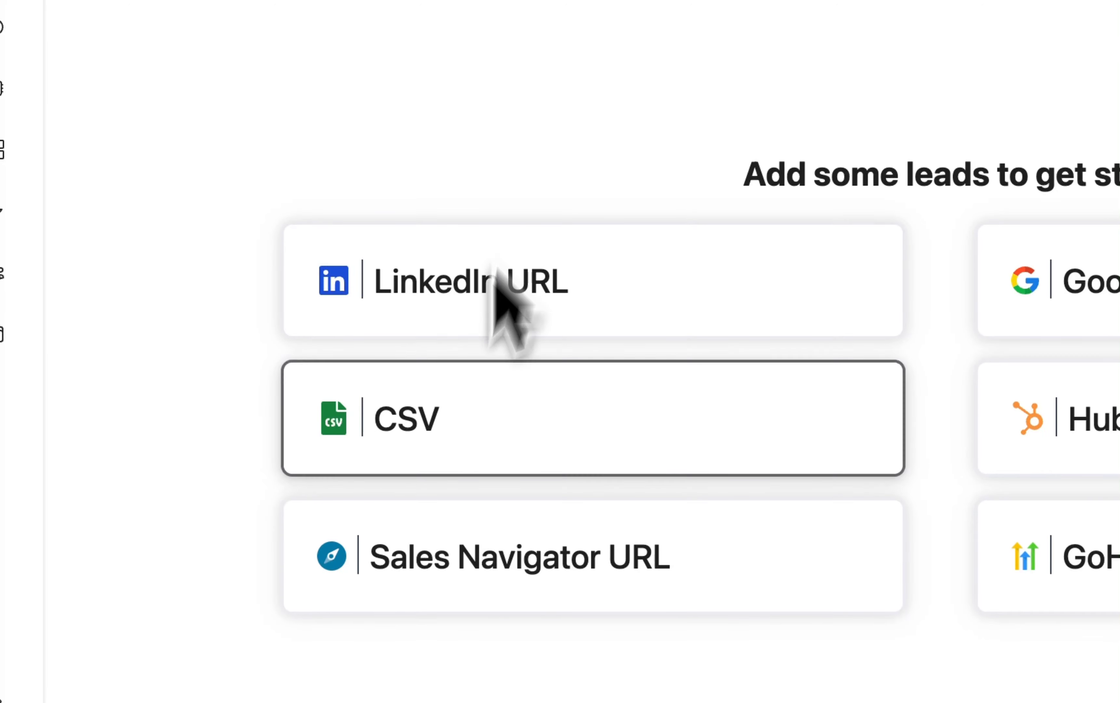
{"action": "left_click", "coordinate": [520, 558]}
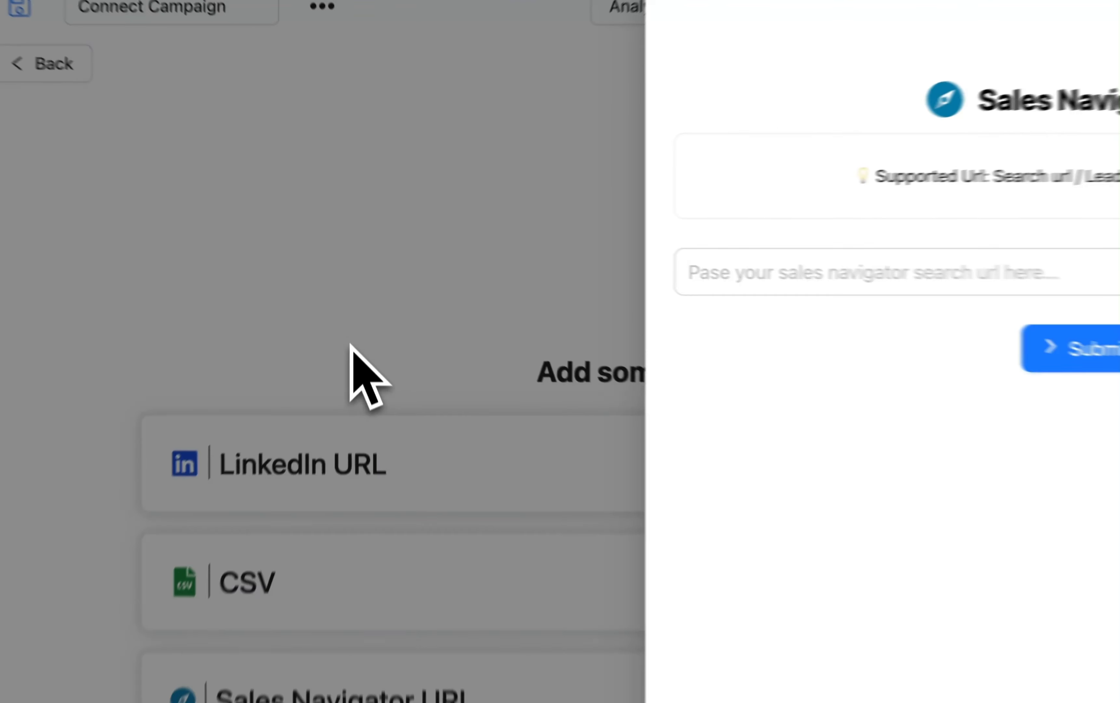
{"action": "left_click", "coordinate": [365, 299]}
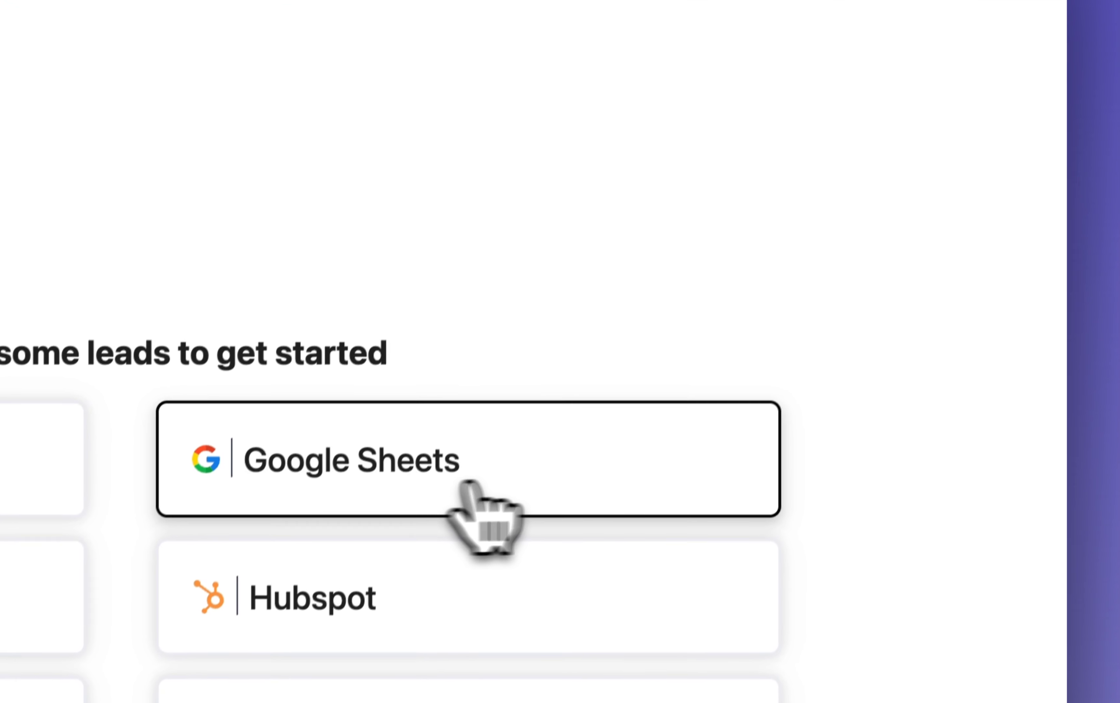
{"action": "left_click", "coordinate": [542, 472]}
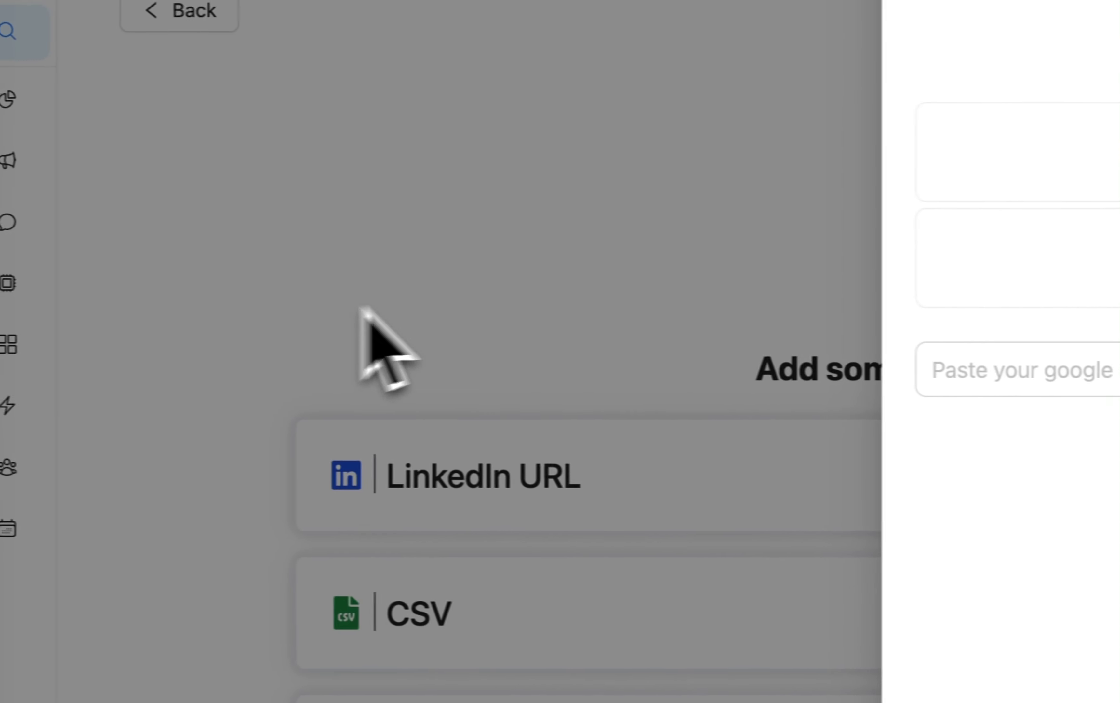
{"action": "left_click", "coordinate": [365, 310]}
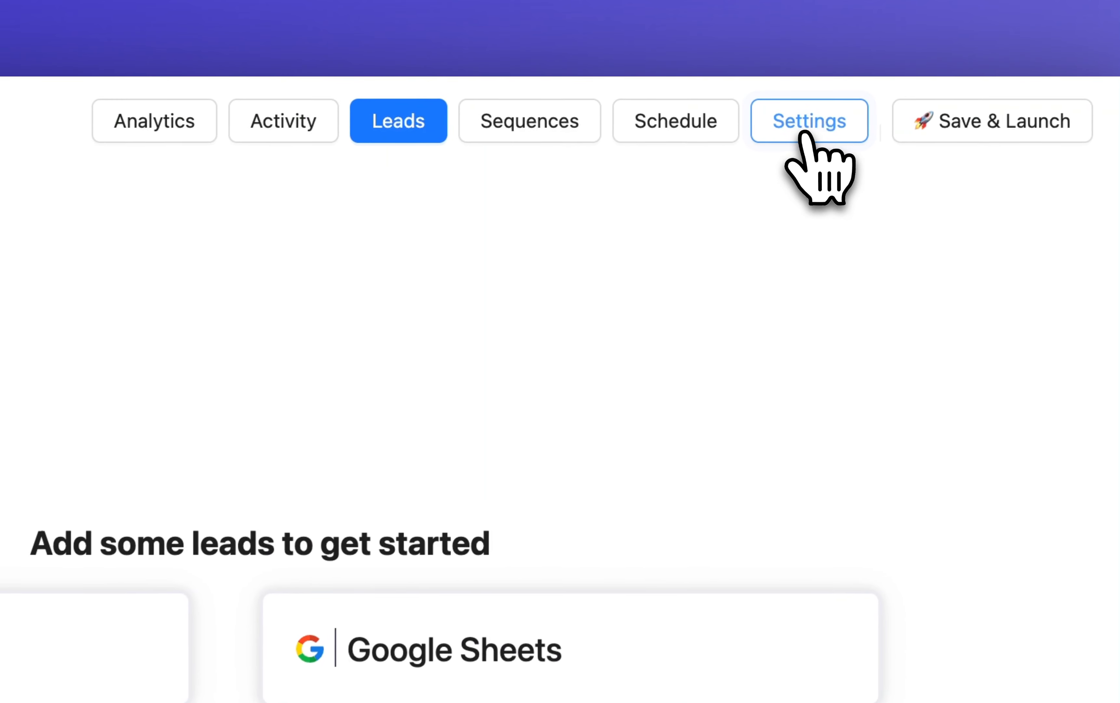
In the campaign settings, select the available LinkedIn account for the sequence and both listed email accounts for sending.
{"action": "left_click", "coordinate": [807, 128]}
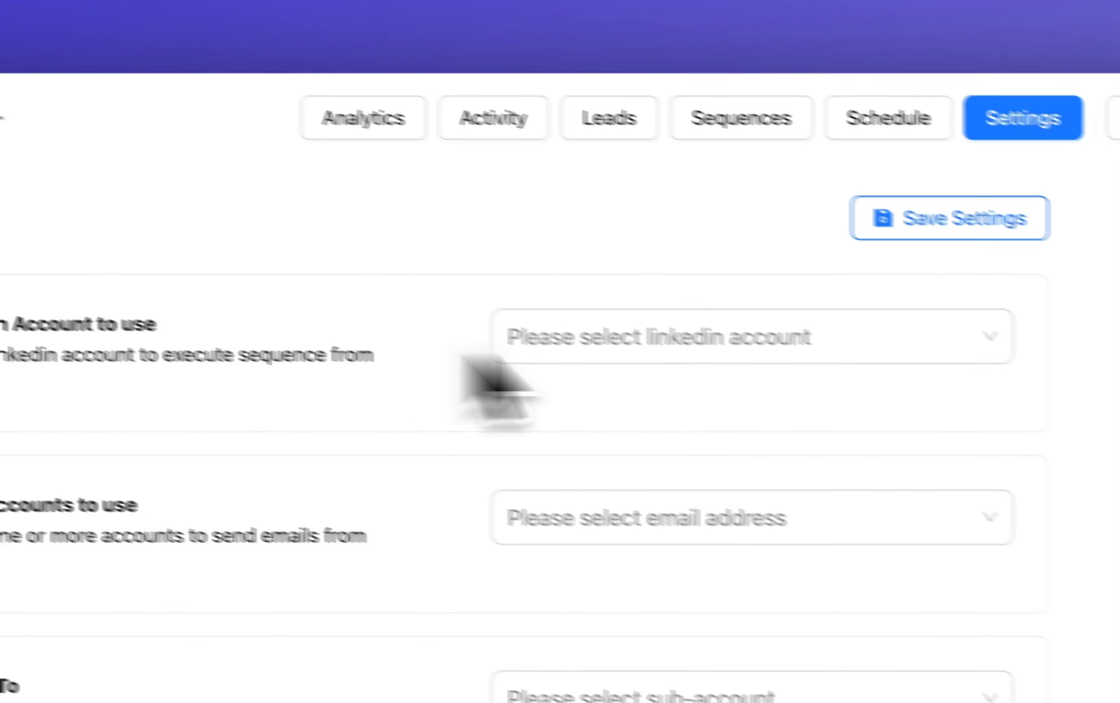
{"action": "left_click", "coordinate": [834, 337]}
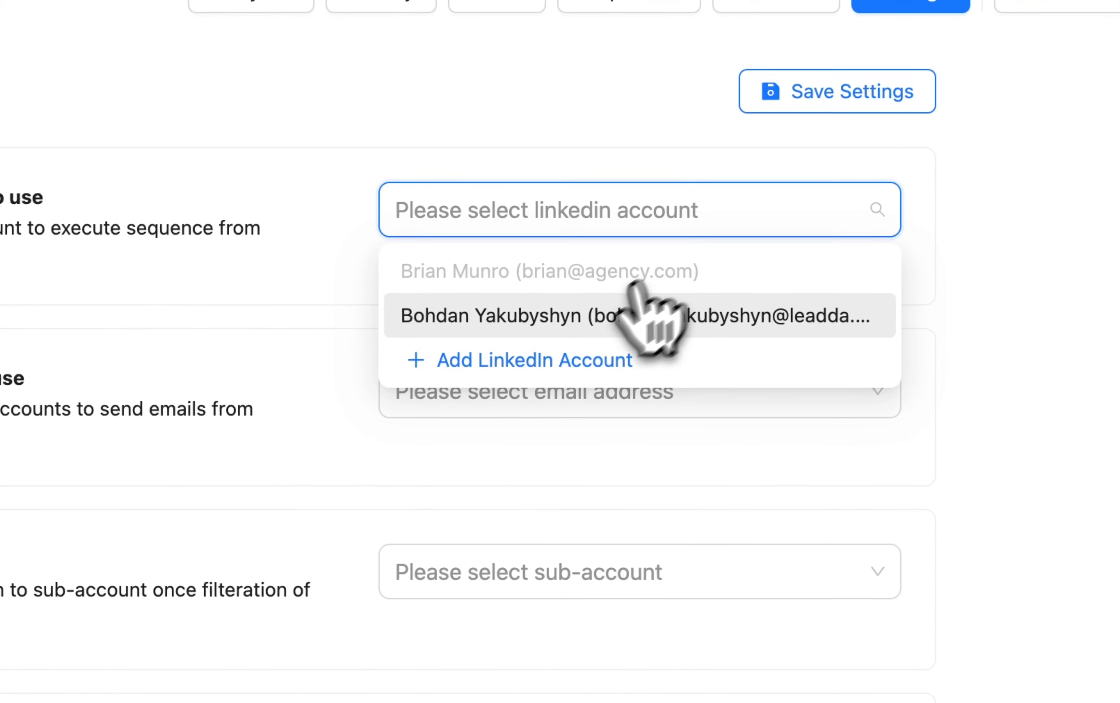
{"action": "left_click", "coordinate": [636, 302]}
{"action": "left_click", "coordinate": [709, 390]}
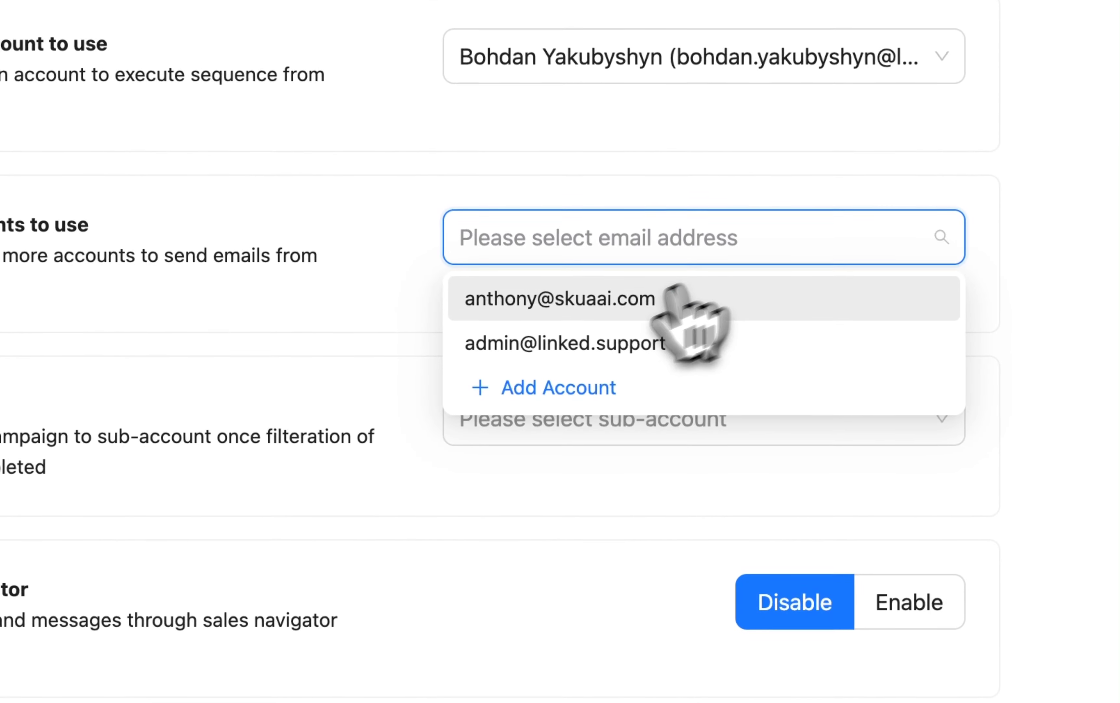
{"action": "left_click", "coordinate": [676, 298]}
{"action": "left_click", "coordinate": [595, 343]}
{"action": "left_click", "coordinate": [285, 438]}
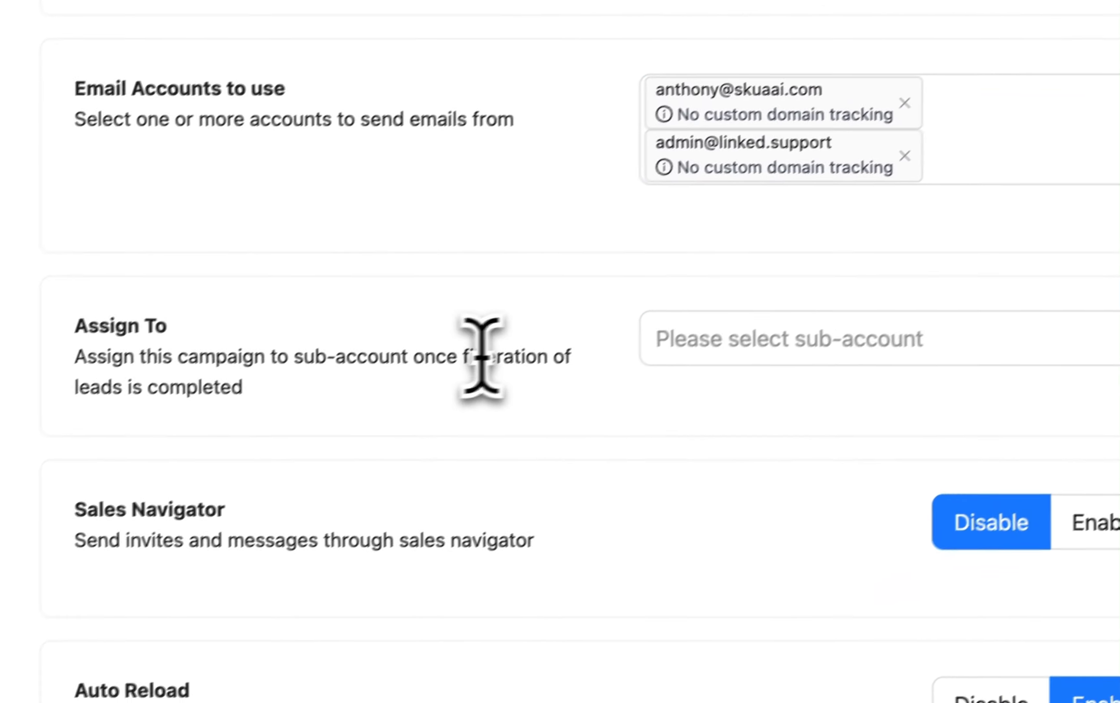
Enable "Pause Campaign after filteration" for the Connect campaign and save the campaign settings.
{"action": "scroll", "coordinate": [785, 500], "scroll_direction": "down", "scroll_amount": 3}
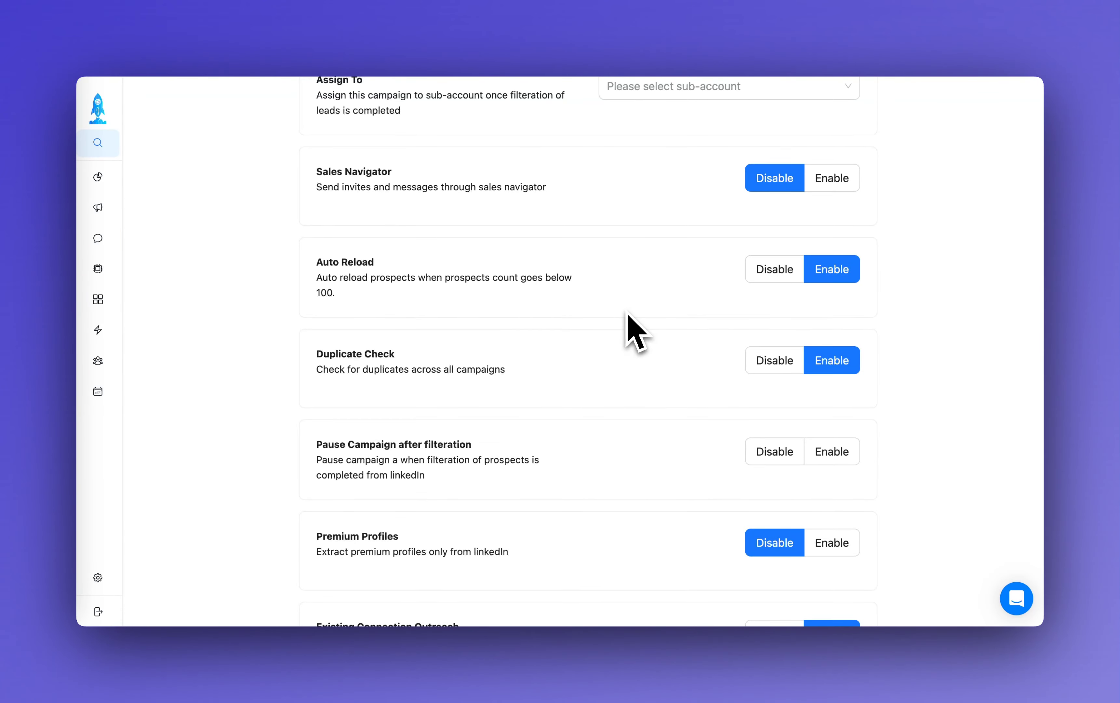
{"action": "scroll", "coordinate": [604, 372], "scroll_direction": "down", "scroll_amount": 6}
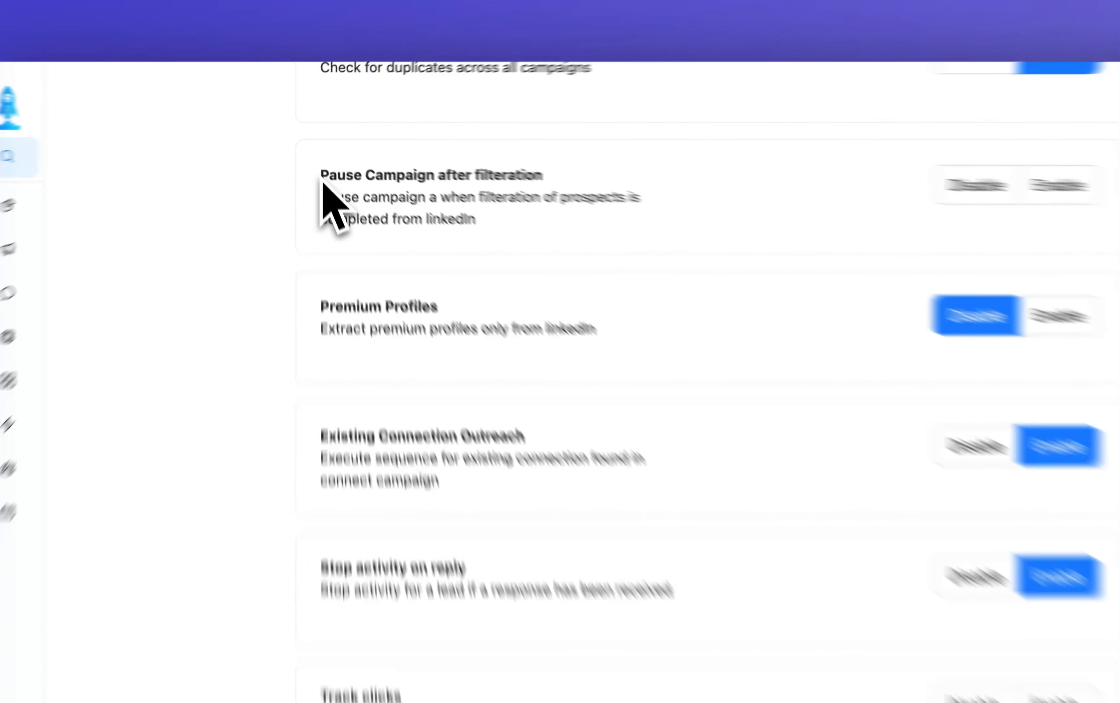
{"action": "left_click_drag", "start_coordinate": [317, 159], "coordinate": [476, 161]}
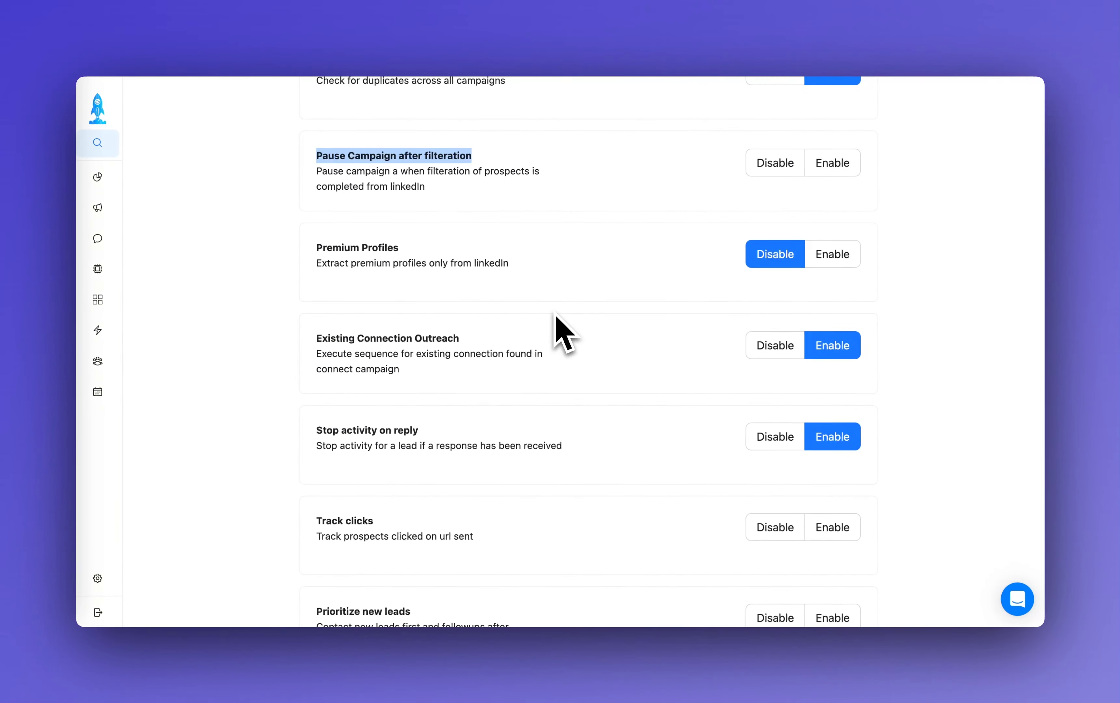
{"action": "left_click", "coordinate": [854, 163]}
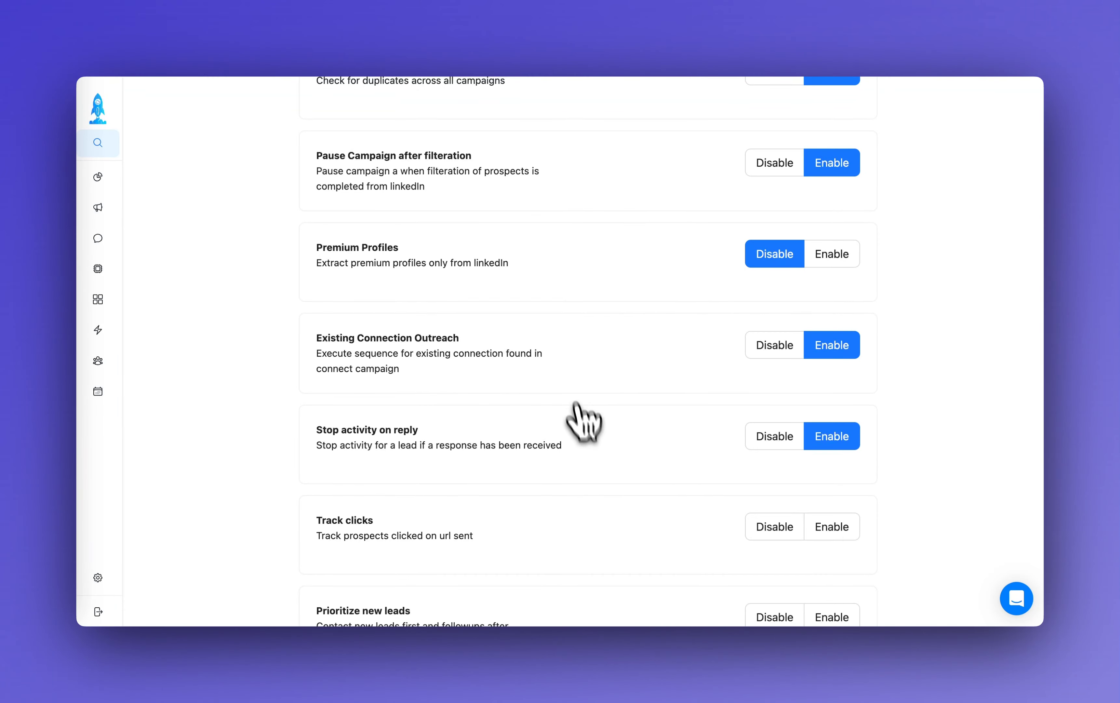
{"action": "scroll", "coordinate": [590, 458], "scroll_direction": "down", "scroll_amount": 3}
{"action": "scroll", "coordinate": [460, 363], "scroll_direction": "down", "scroll_amount": 3}
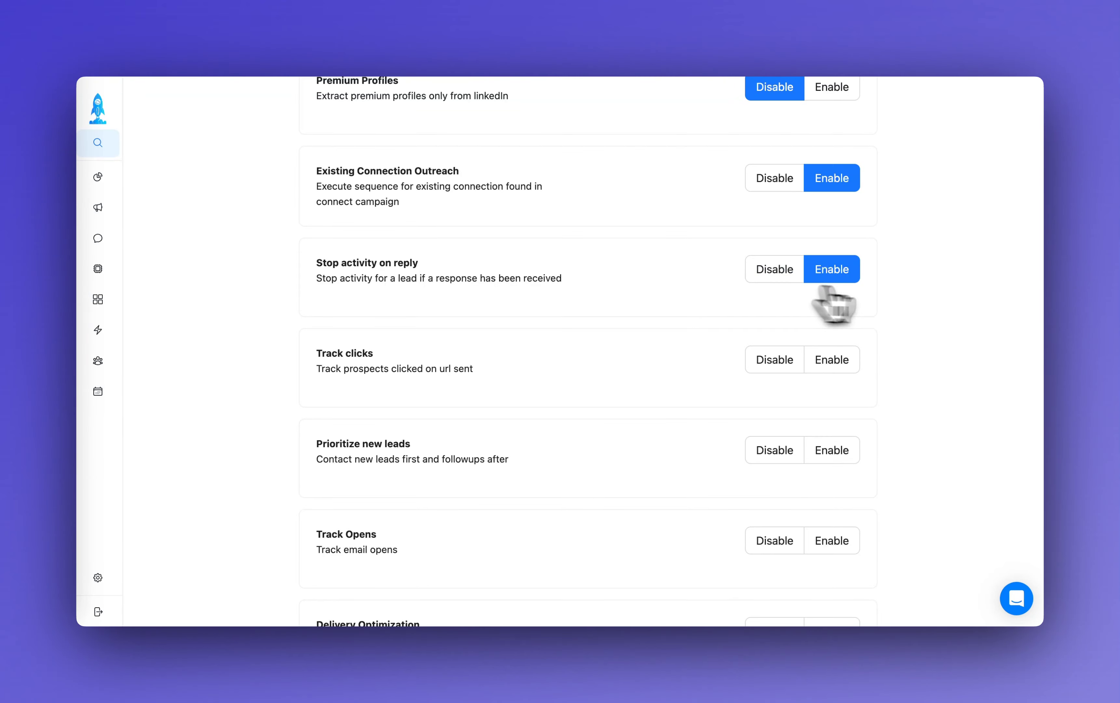
{"action": "scroll", "coordinate": [670, 425], "scroll_direction": "down", "scroll_amount": 6}
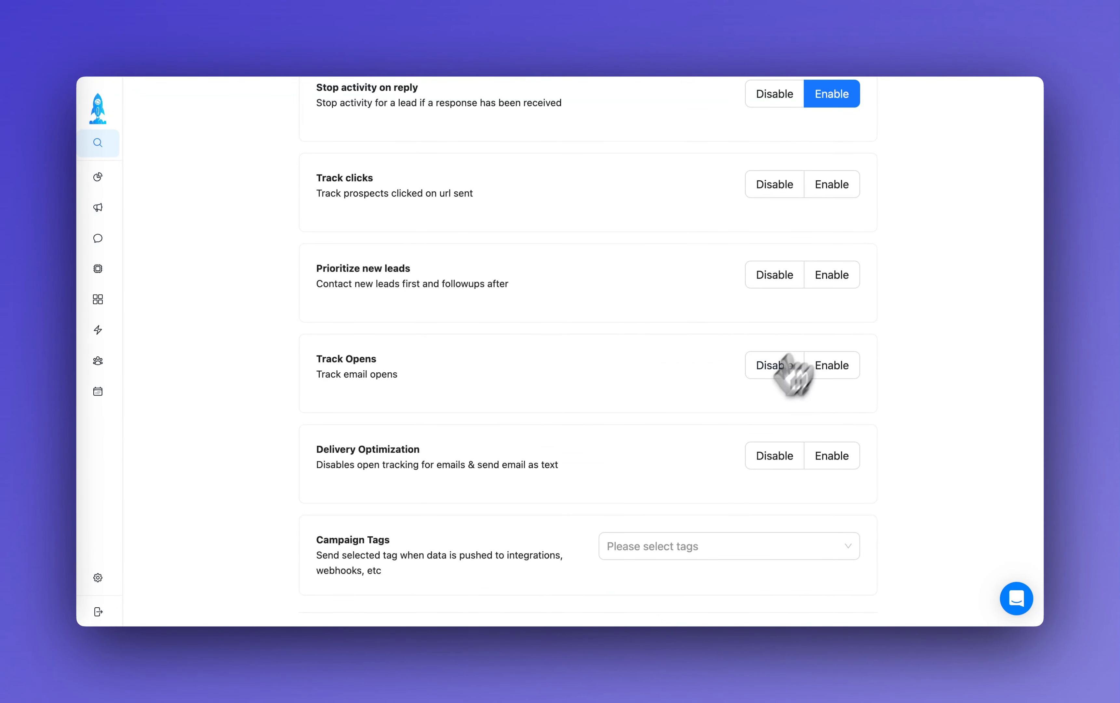
{"action": "scroll", "coordinate": [685, 446], "scroll_direction": "down", "scroll_amount": 2}
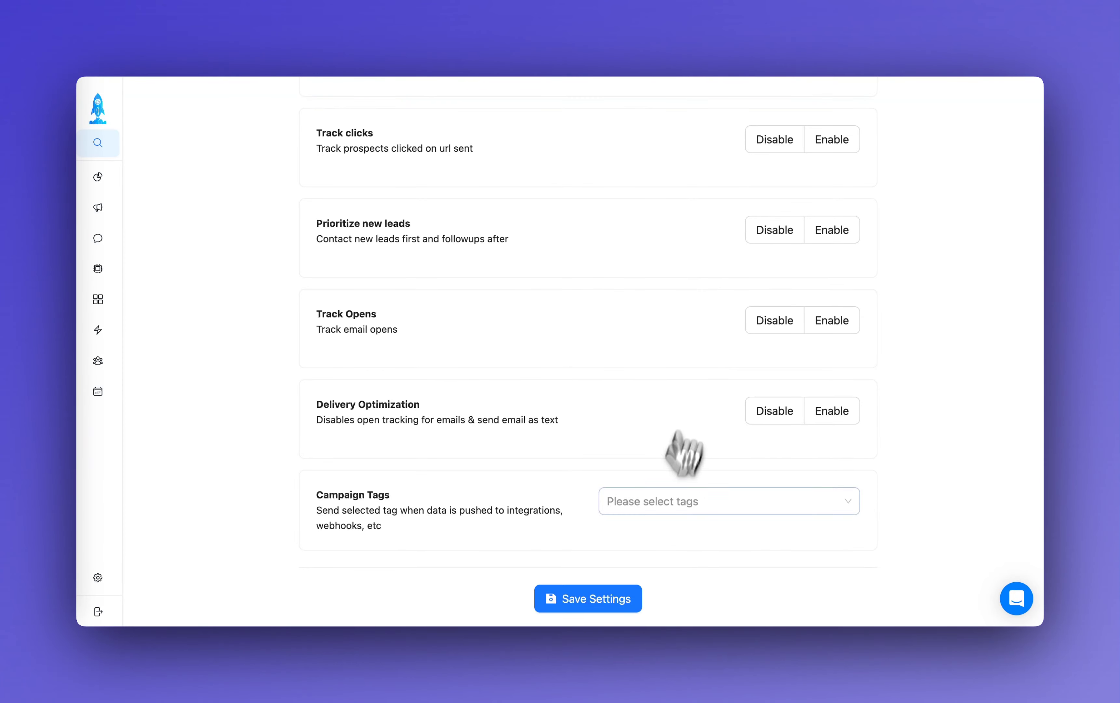
{"action": "left_click", "coordinate": [607, 601]}
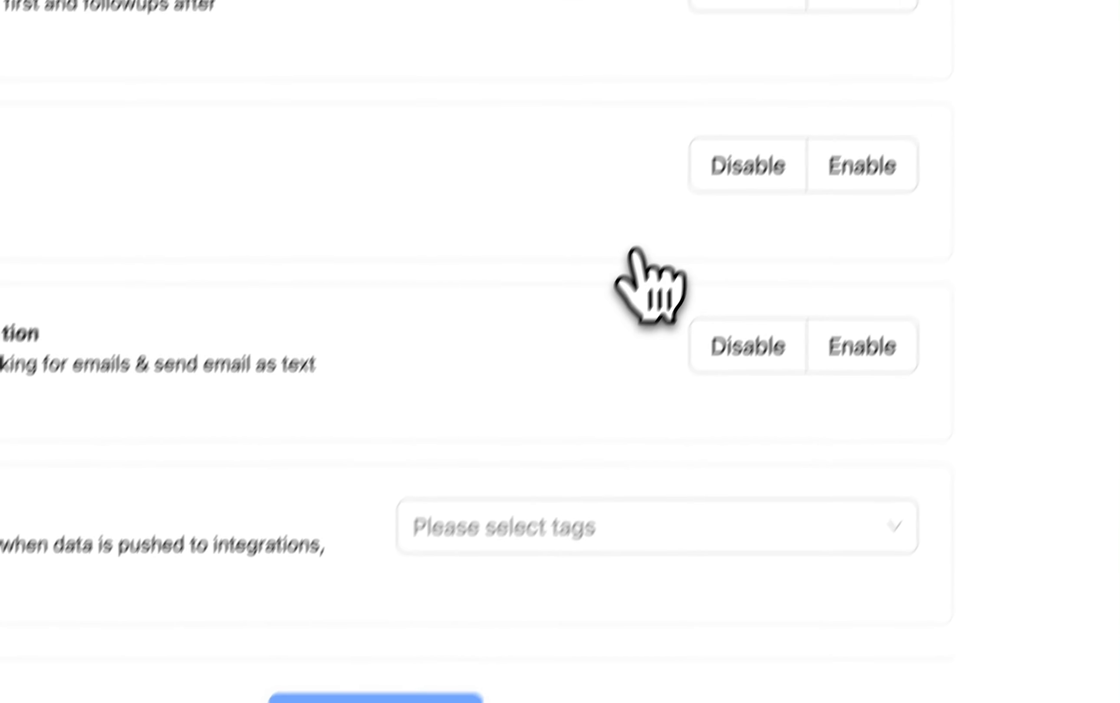
{"action": "scroll", "coordinate": [641, 244], "scroll_direction": "up", "scroll_amount": 15}
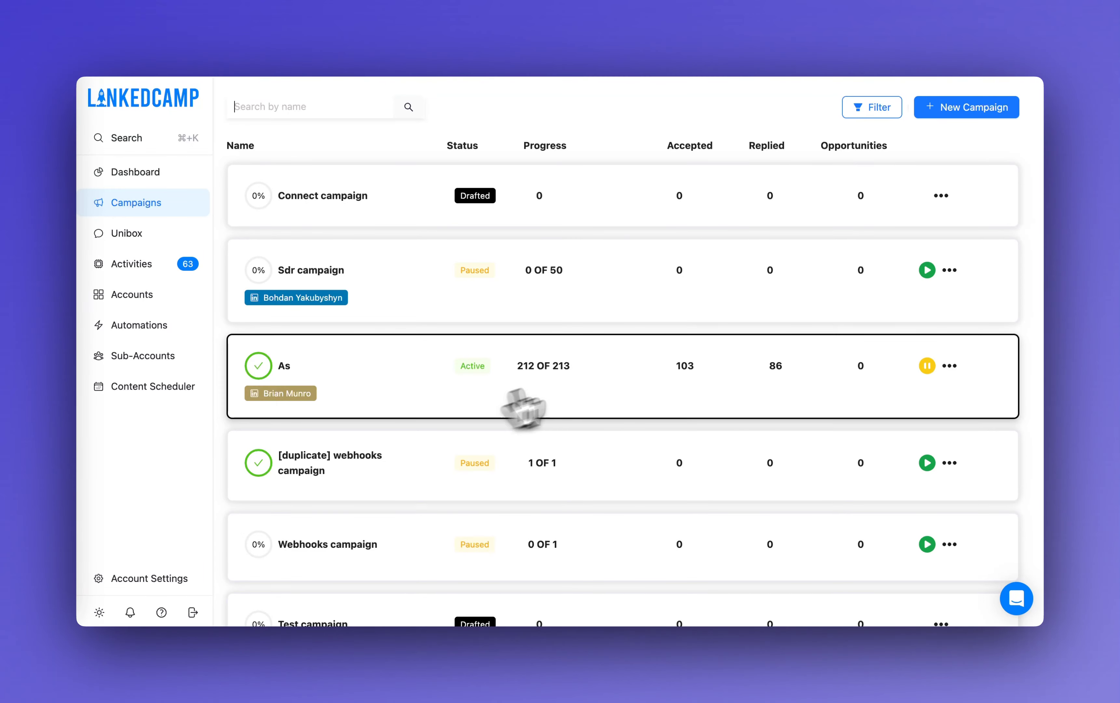
Open the active campaign named "As" from the campaigns list to view its details.
{"action": "mouse_move", "coordinate": [544, 367]}
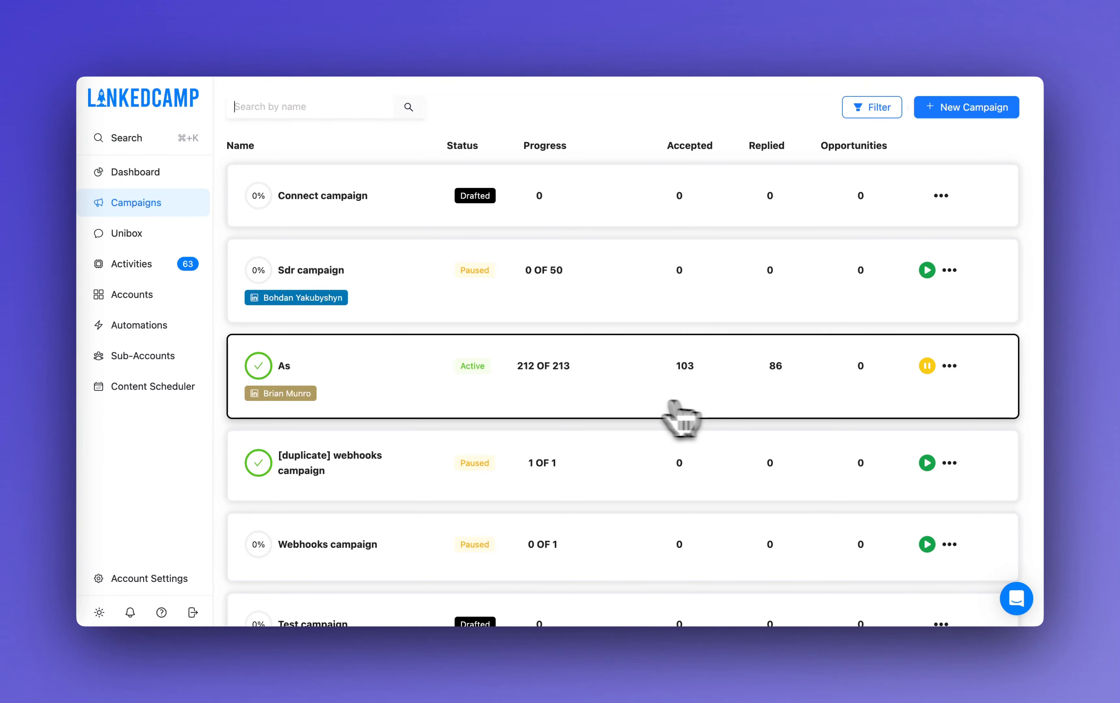
{"action": "left_click", "coordinate": [950, 367]}
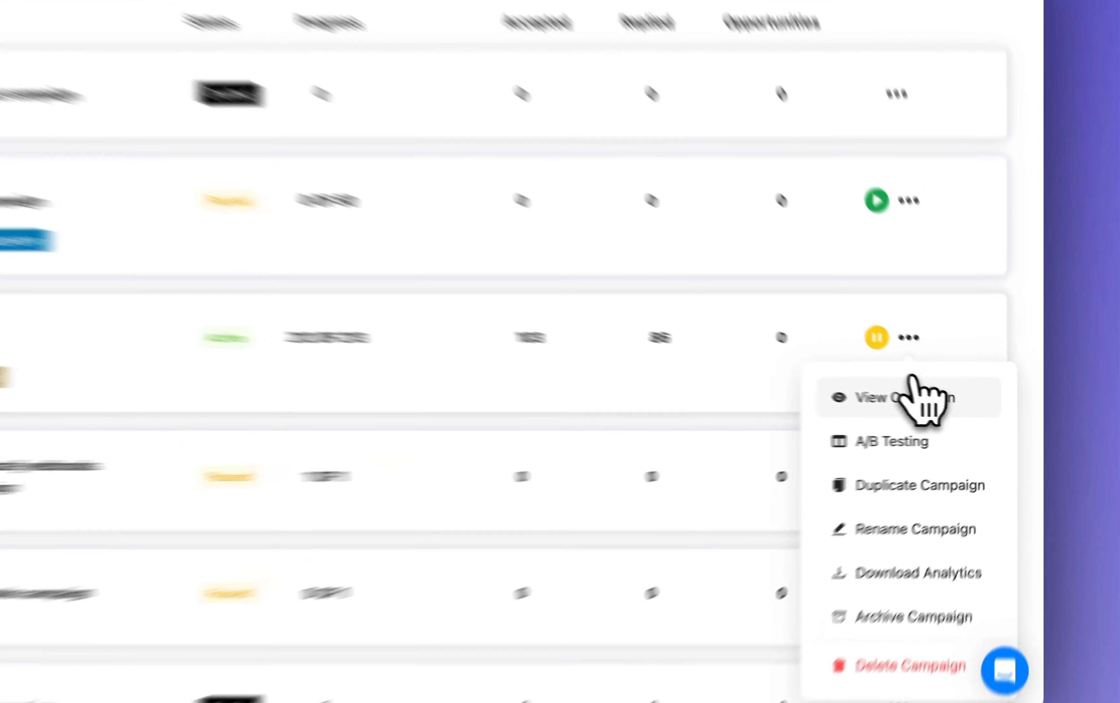
{"action": "left_click", "coordinate": [945, 407]}
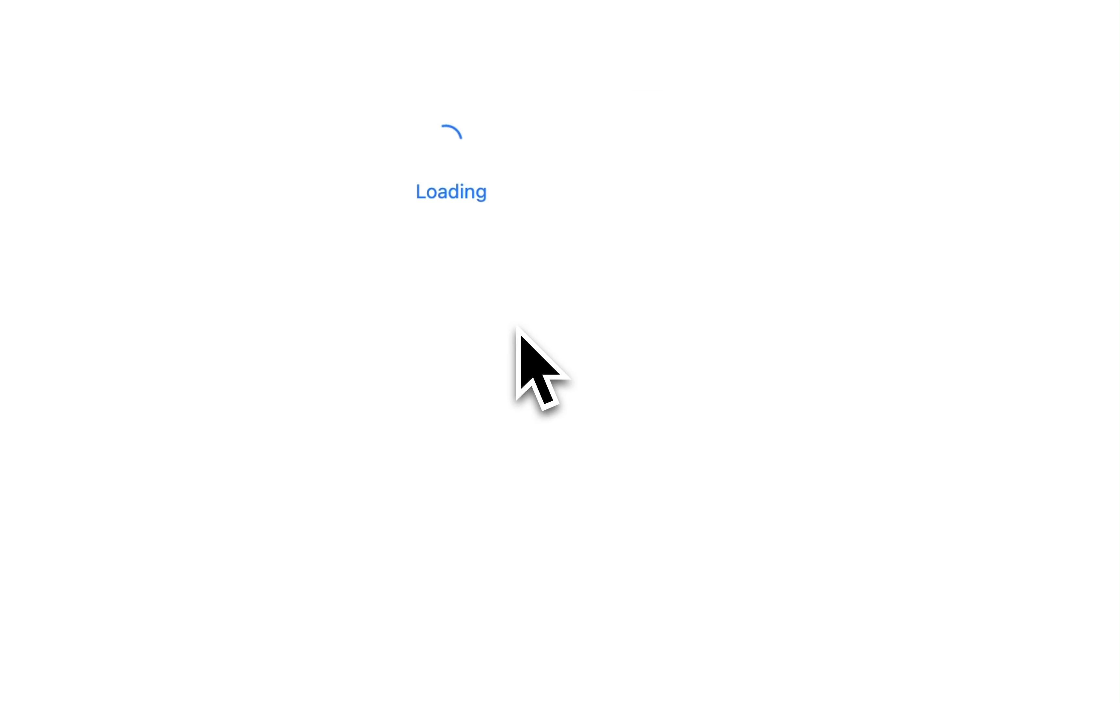